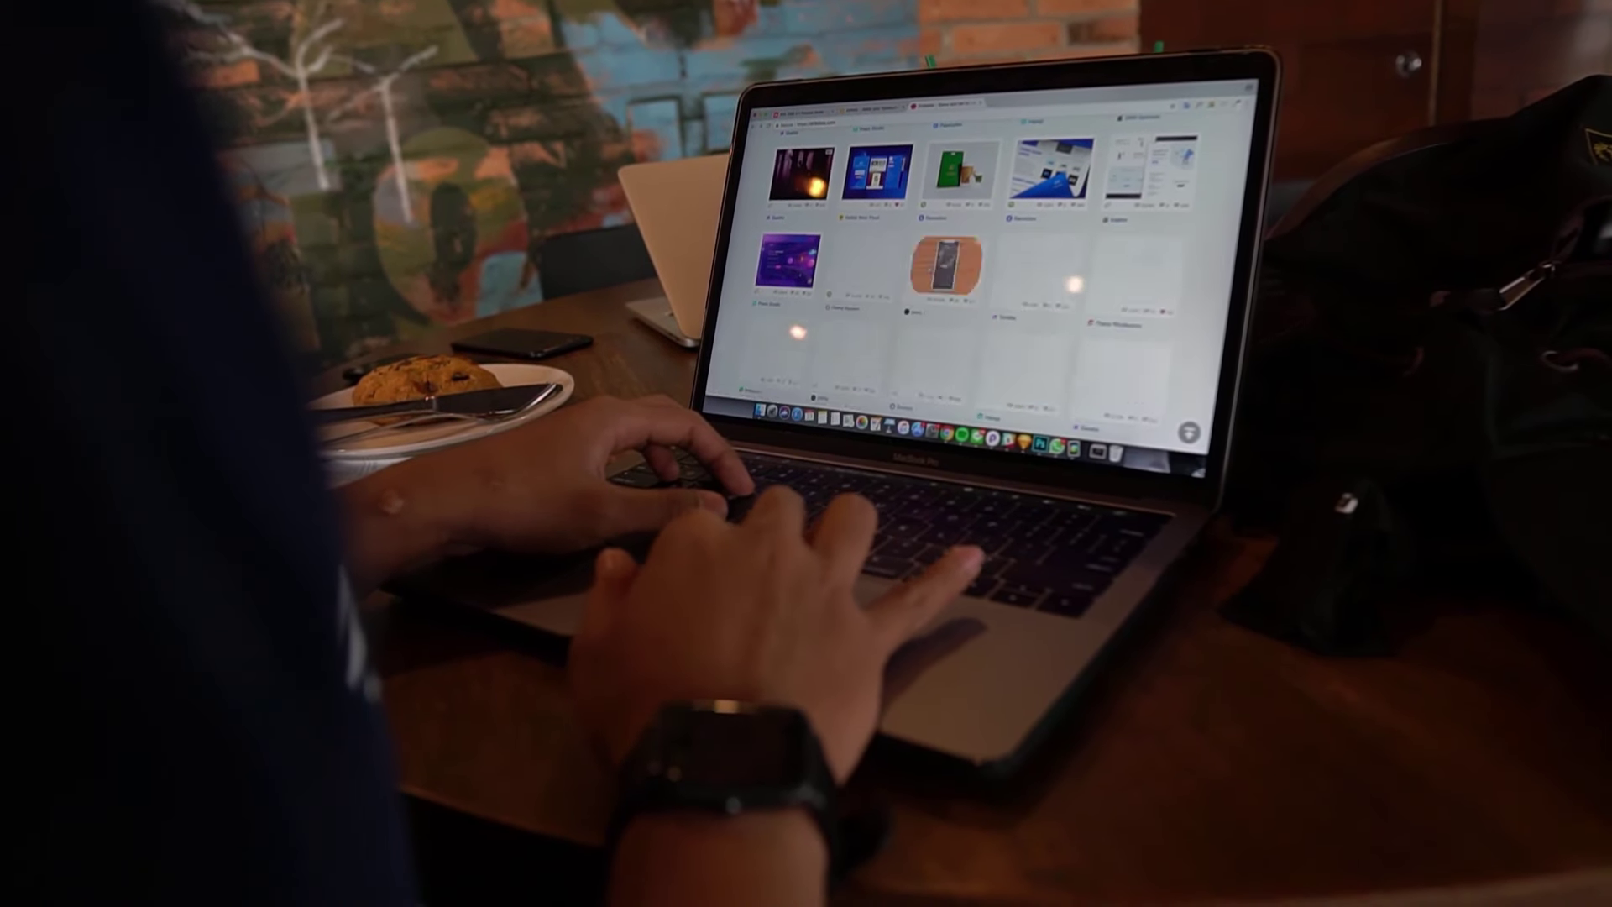
Try the 2, 3, 4 and 6 panel layouts and settle on the four-chat grid
scroll(974, 252, "down", 10)
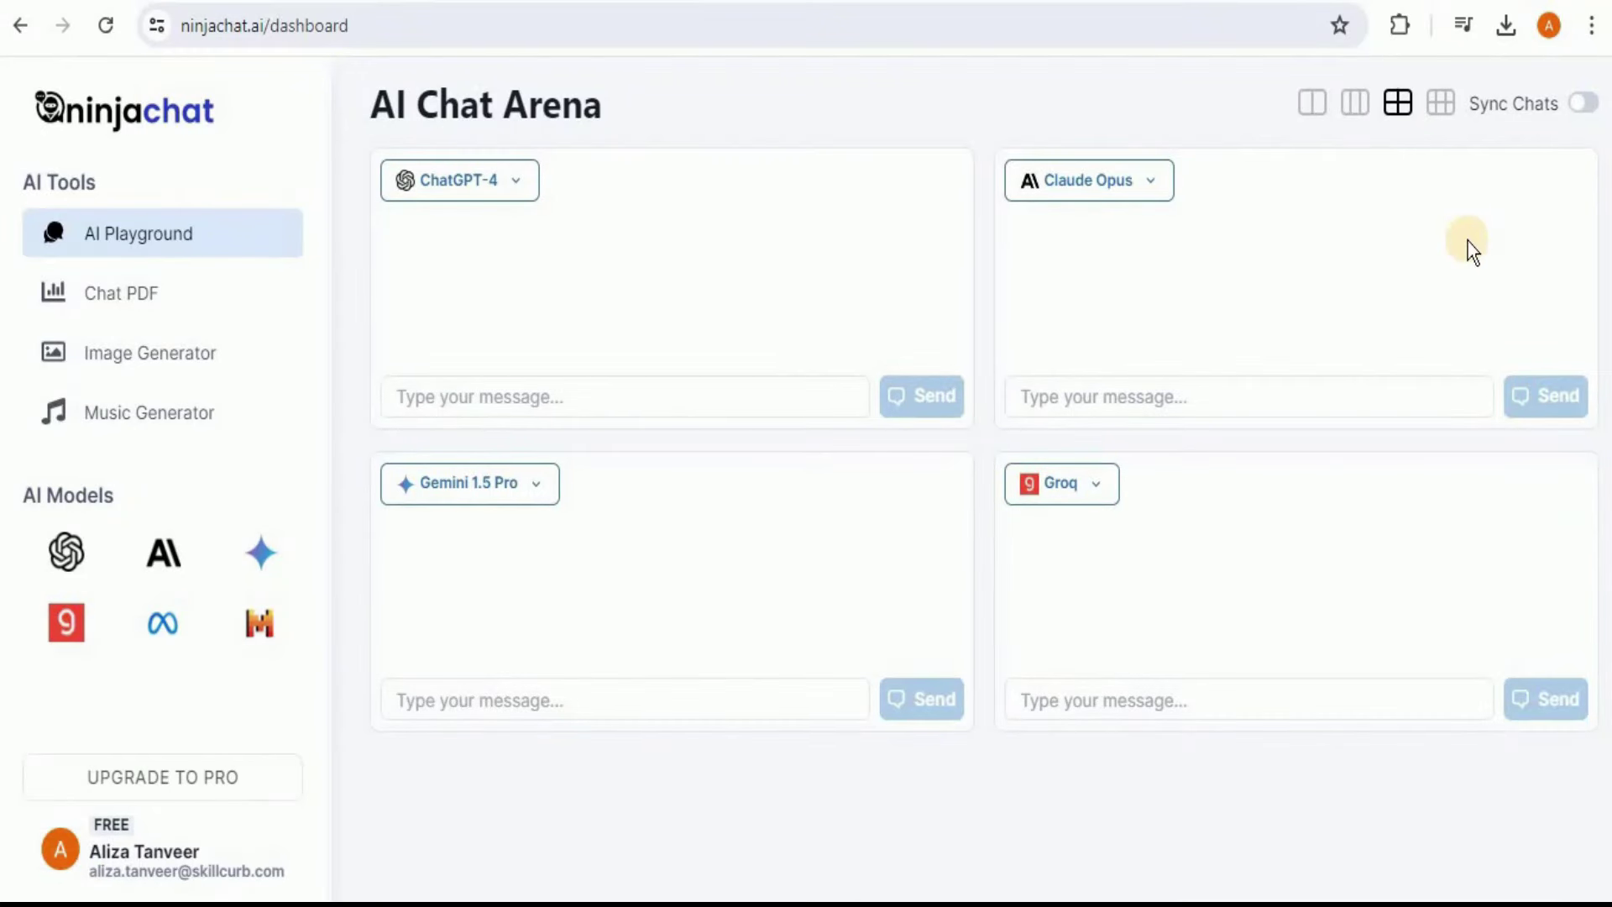
left_click(1316, 107)
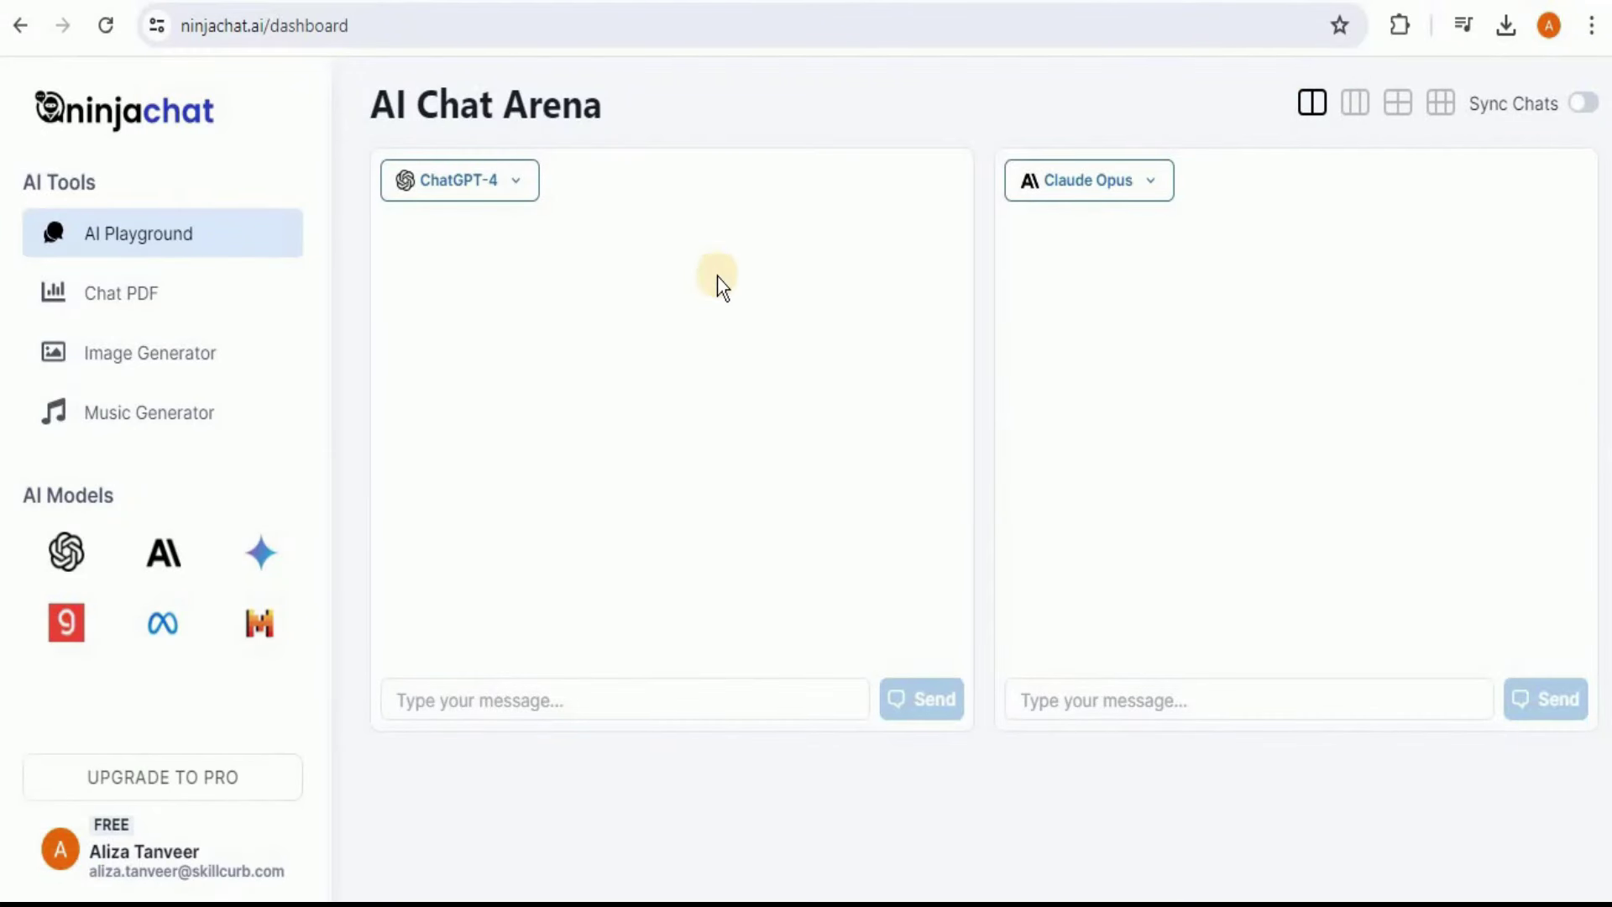
left_click(503, 204)
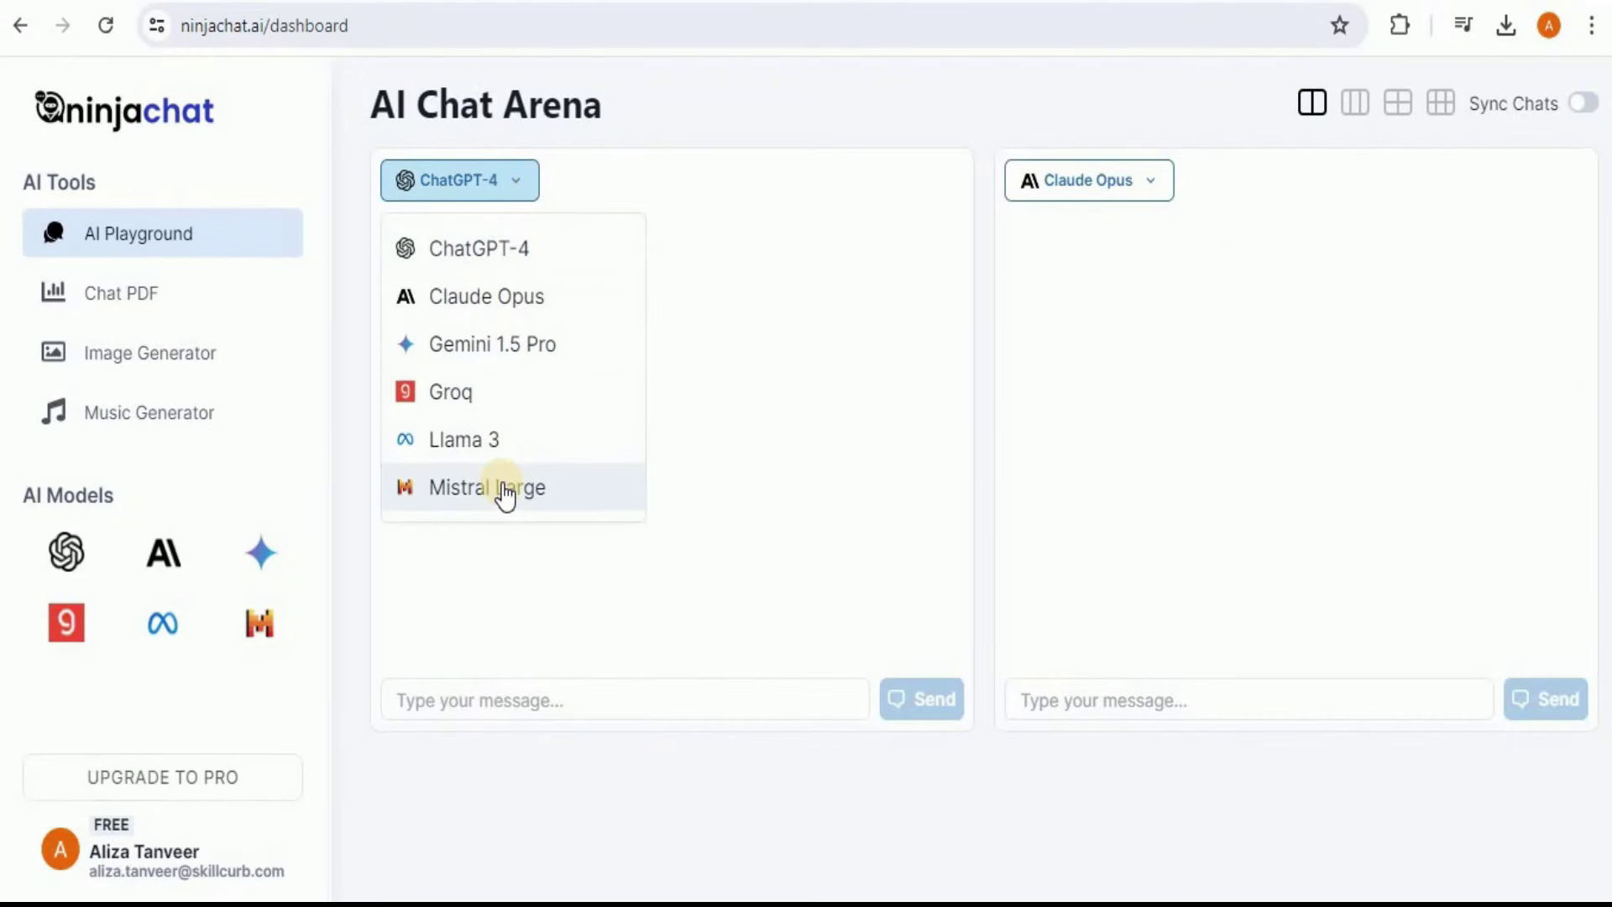
left_click(885, 346)
left_click(1354, 103)
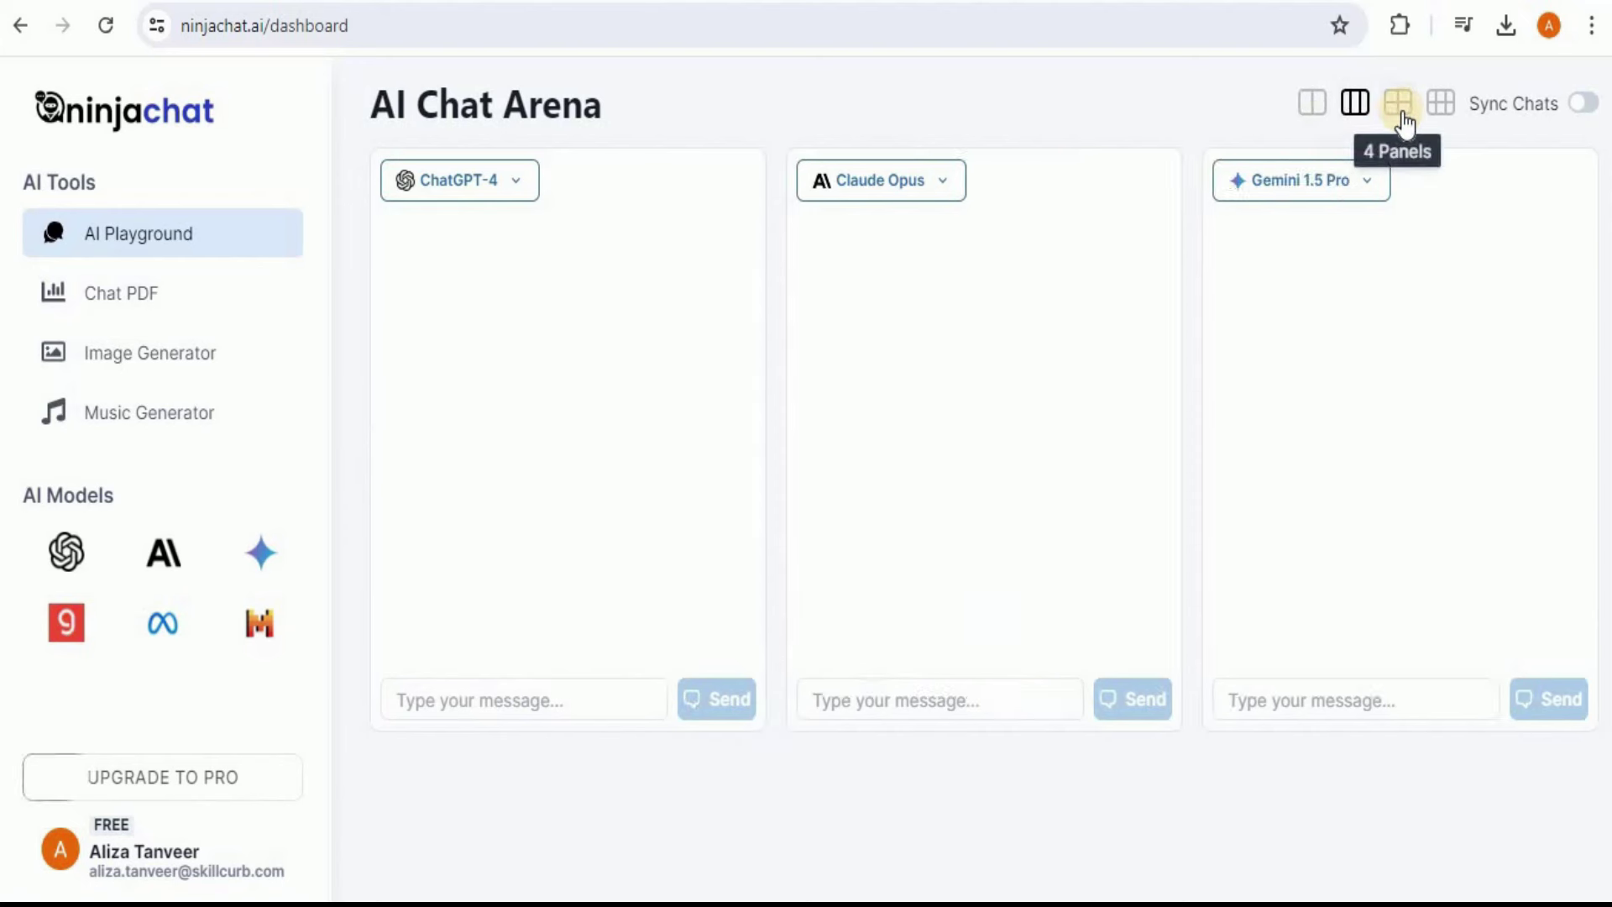
left_click(1398, 102)
left_click(1439, 104)
left_click(1398, 102)
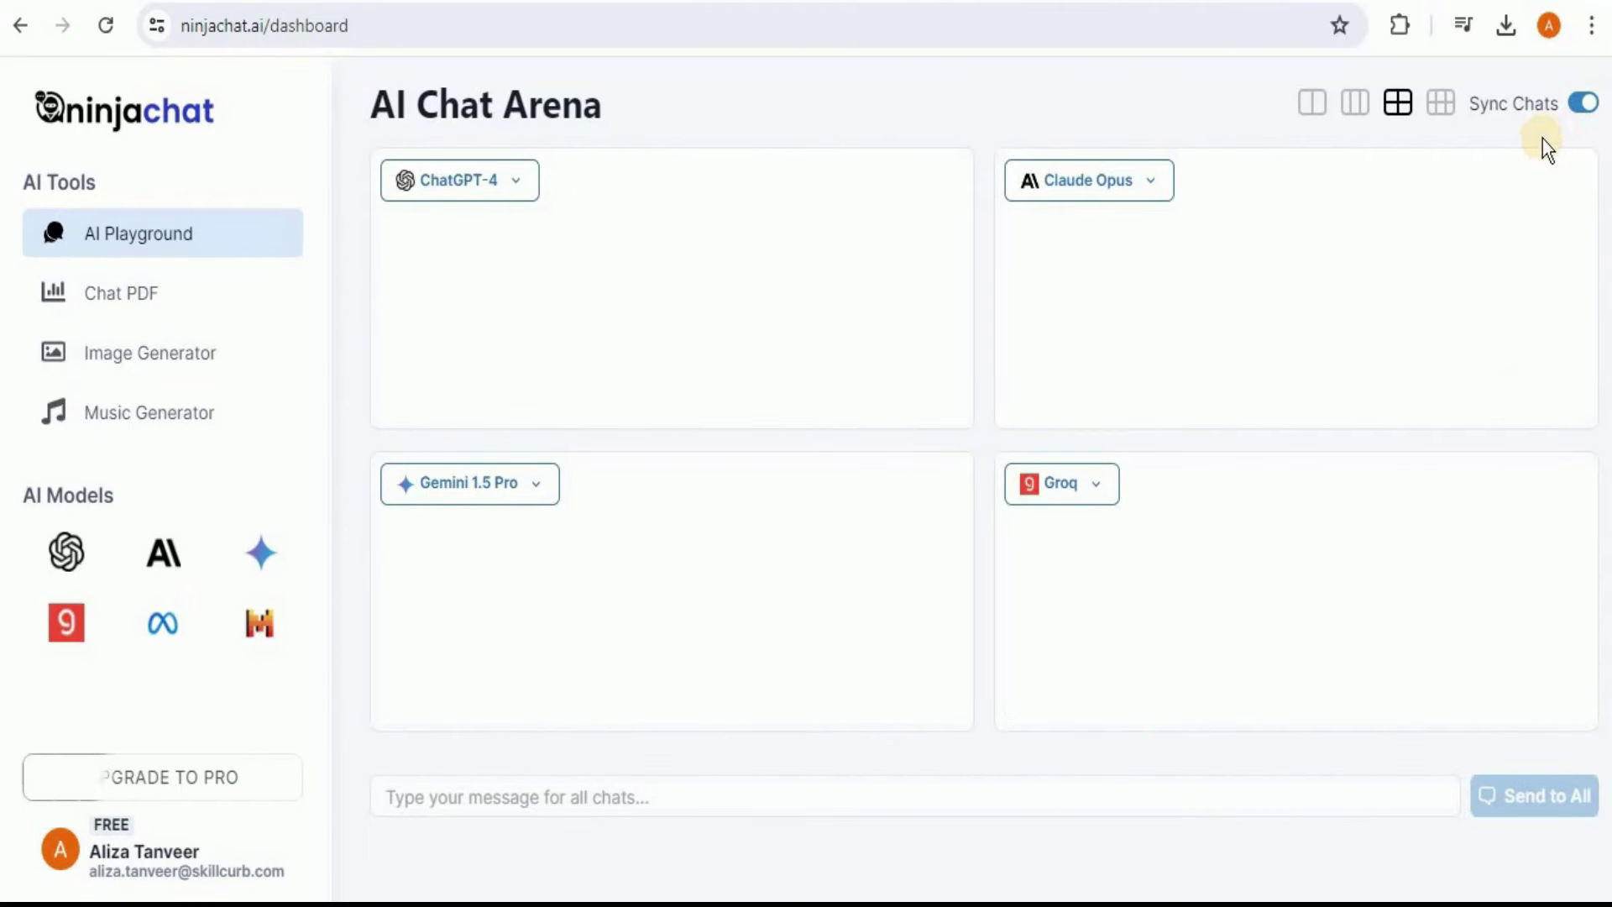
Send 'What is the color of the sky?' to all four models at once
left_click(481, 802)
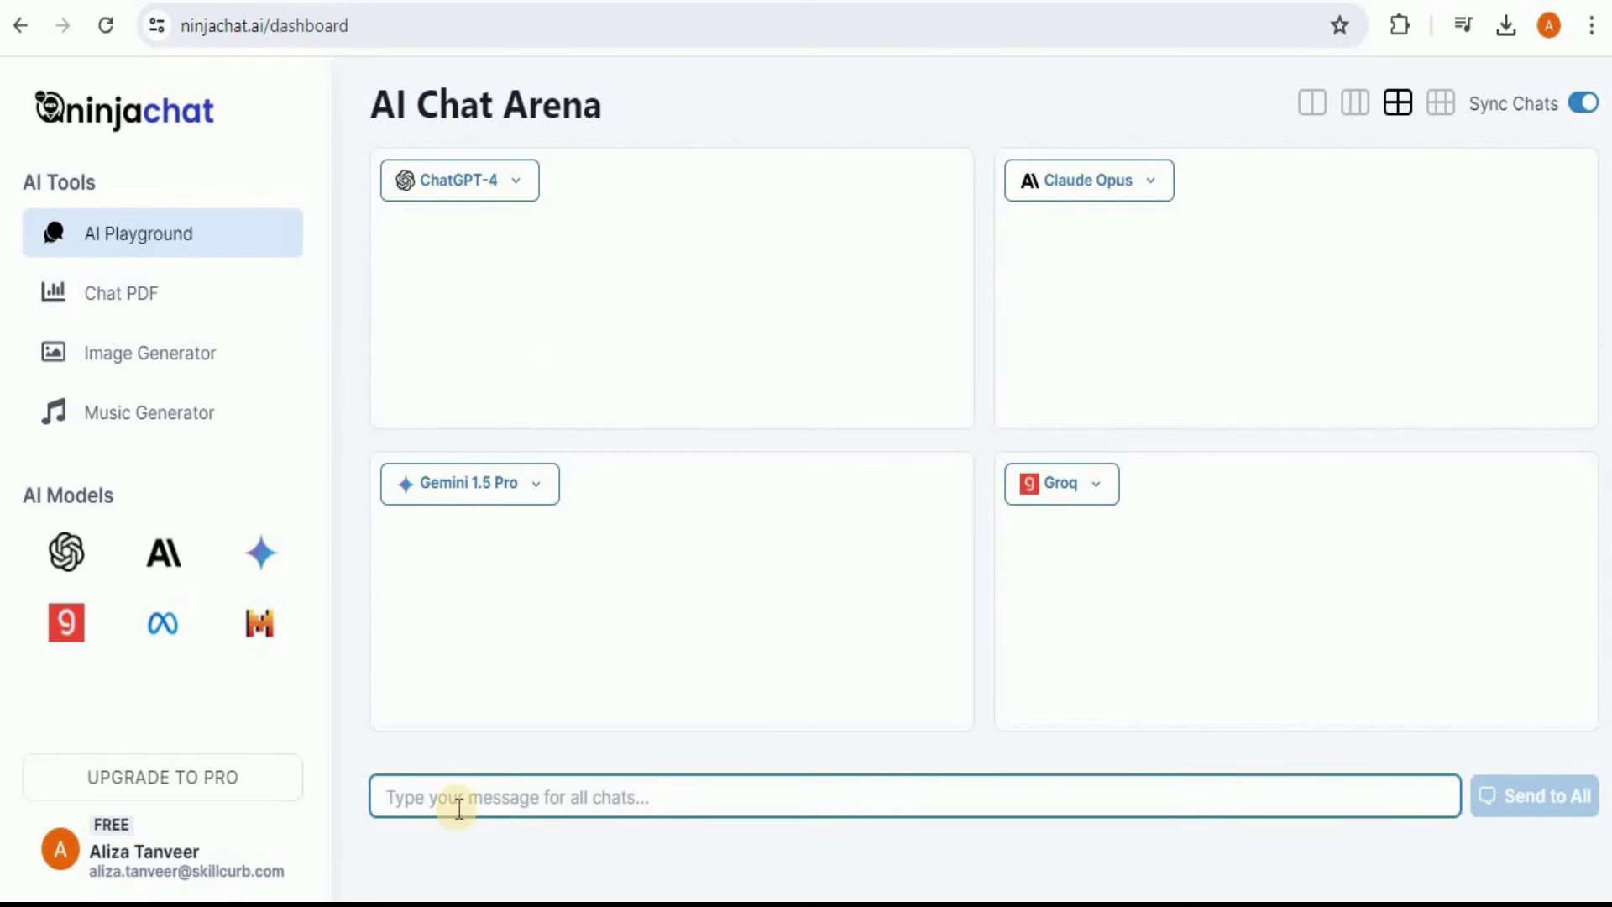
type("What is the color of the sky?")
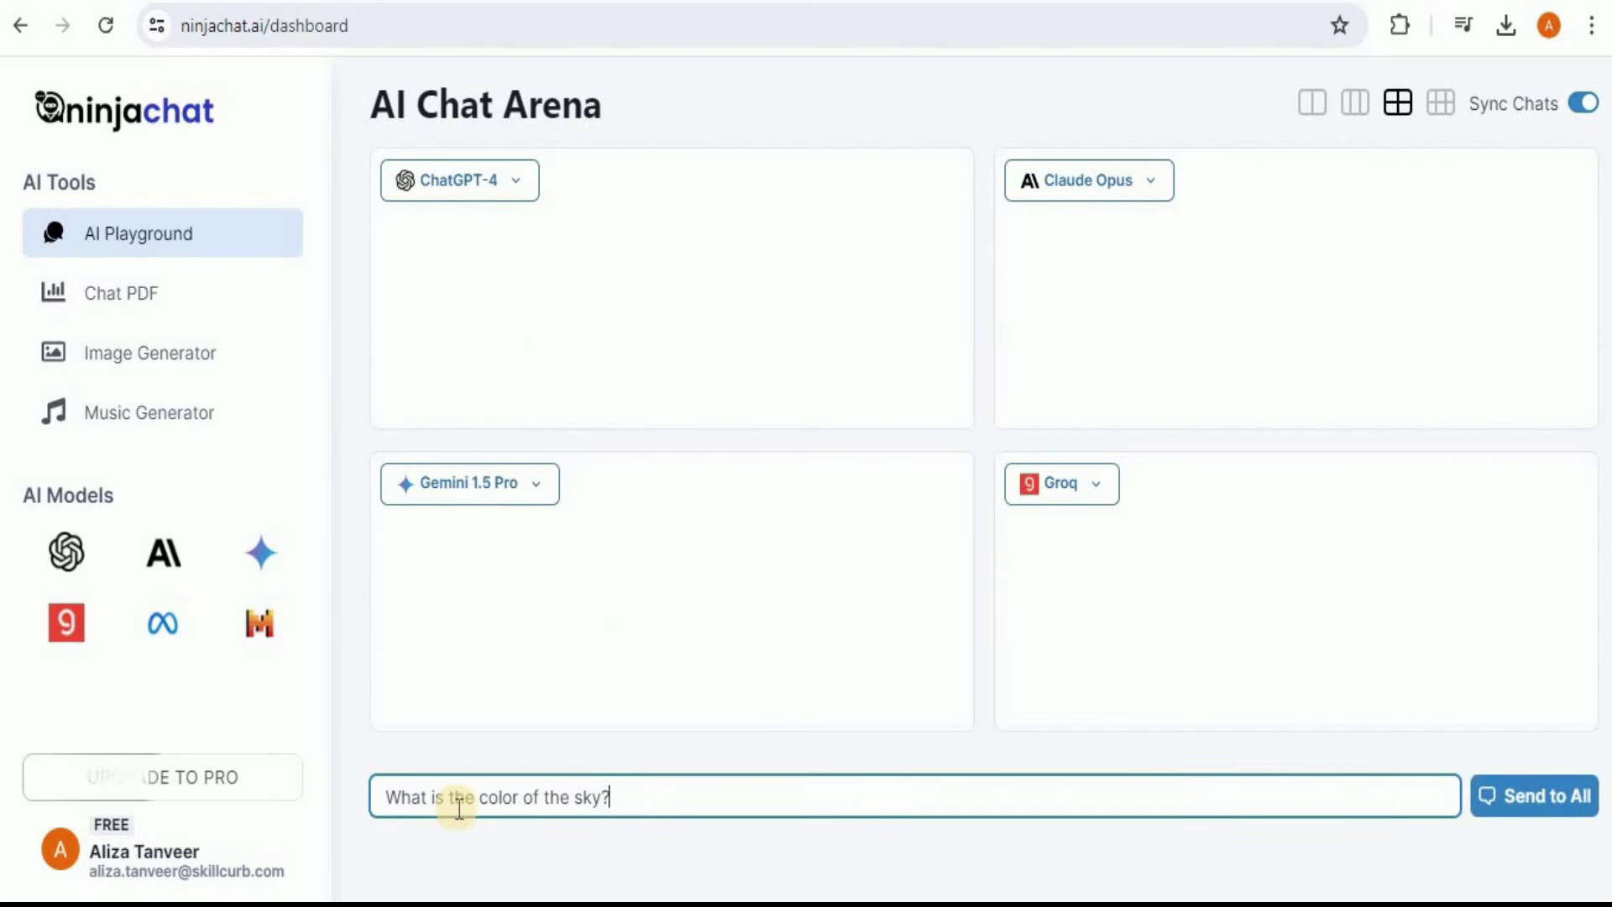
left_click(1516, 806)
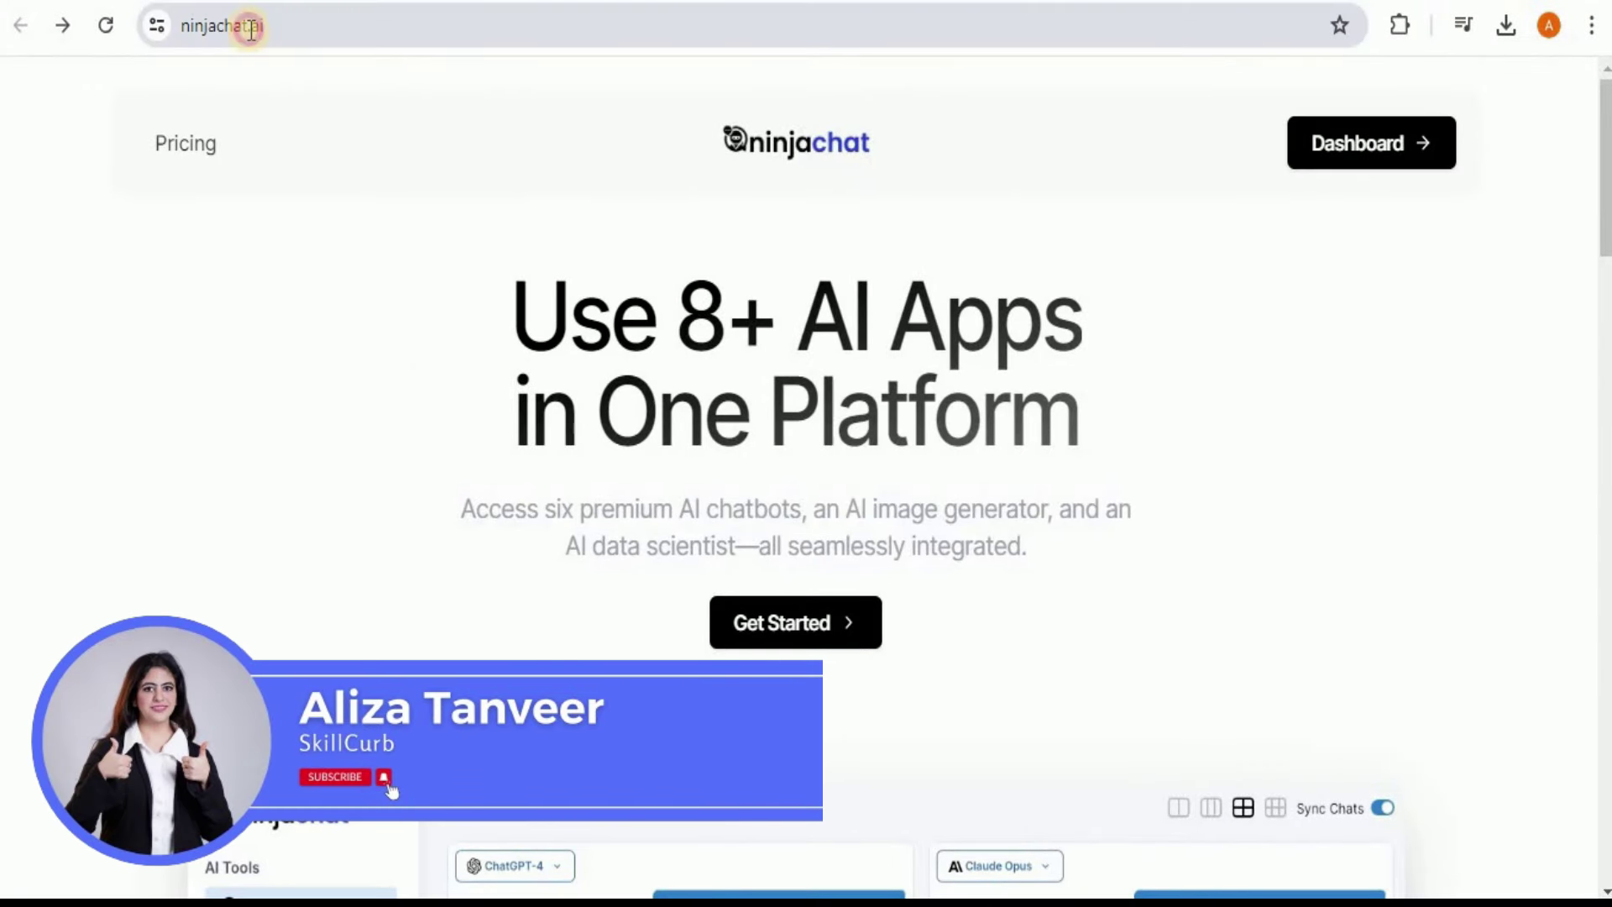
left_click(179, 26)
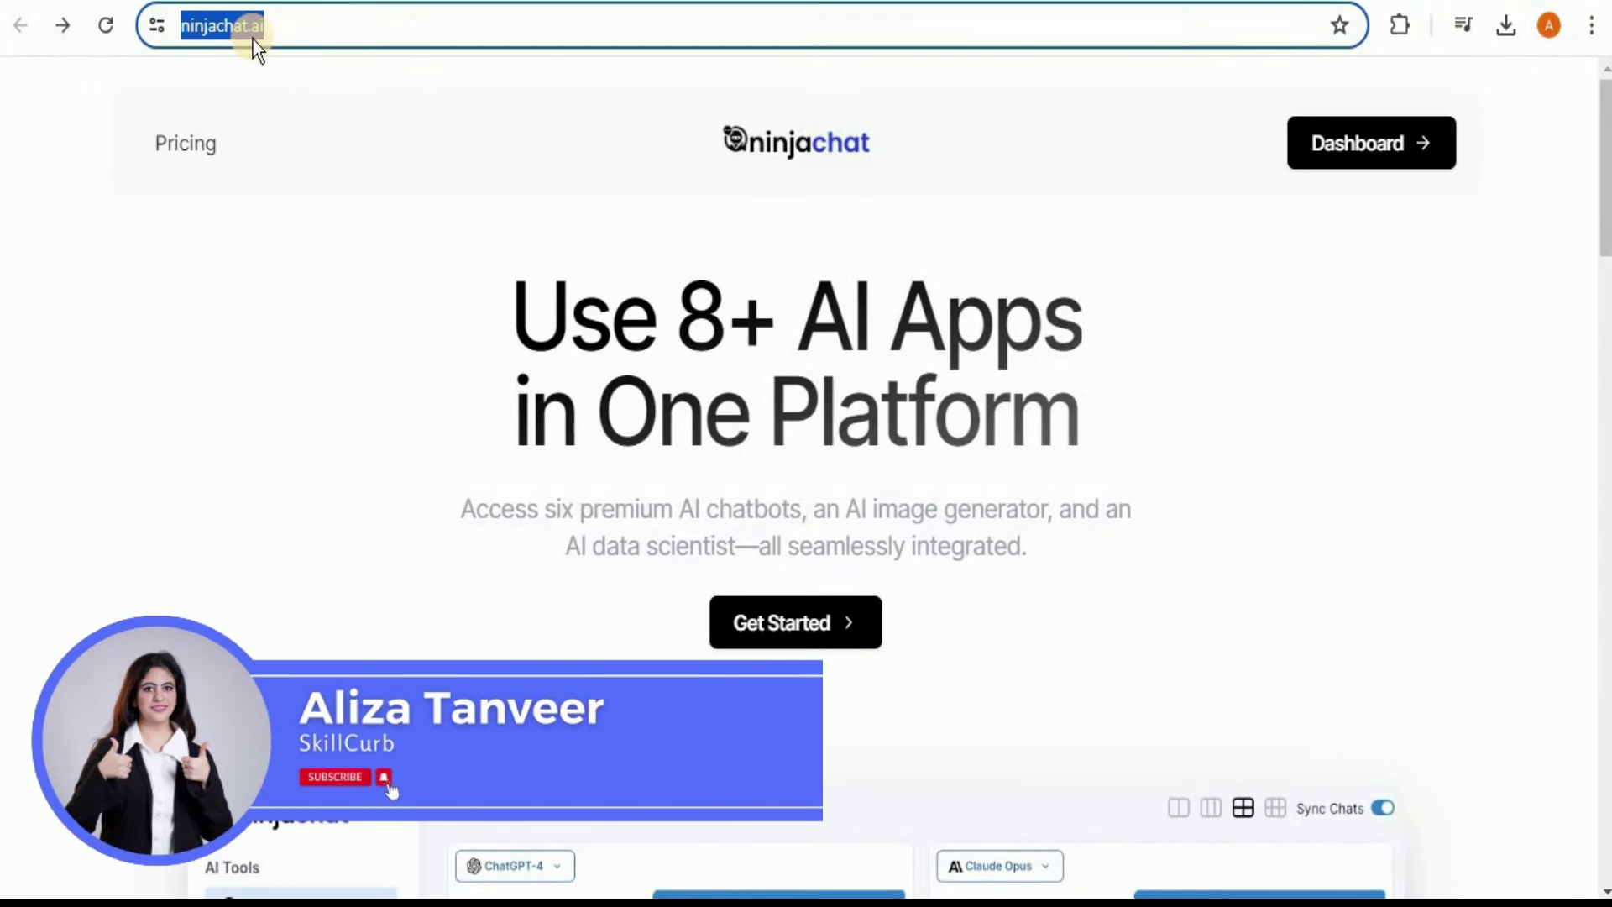
left_click(288, 433)
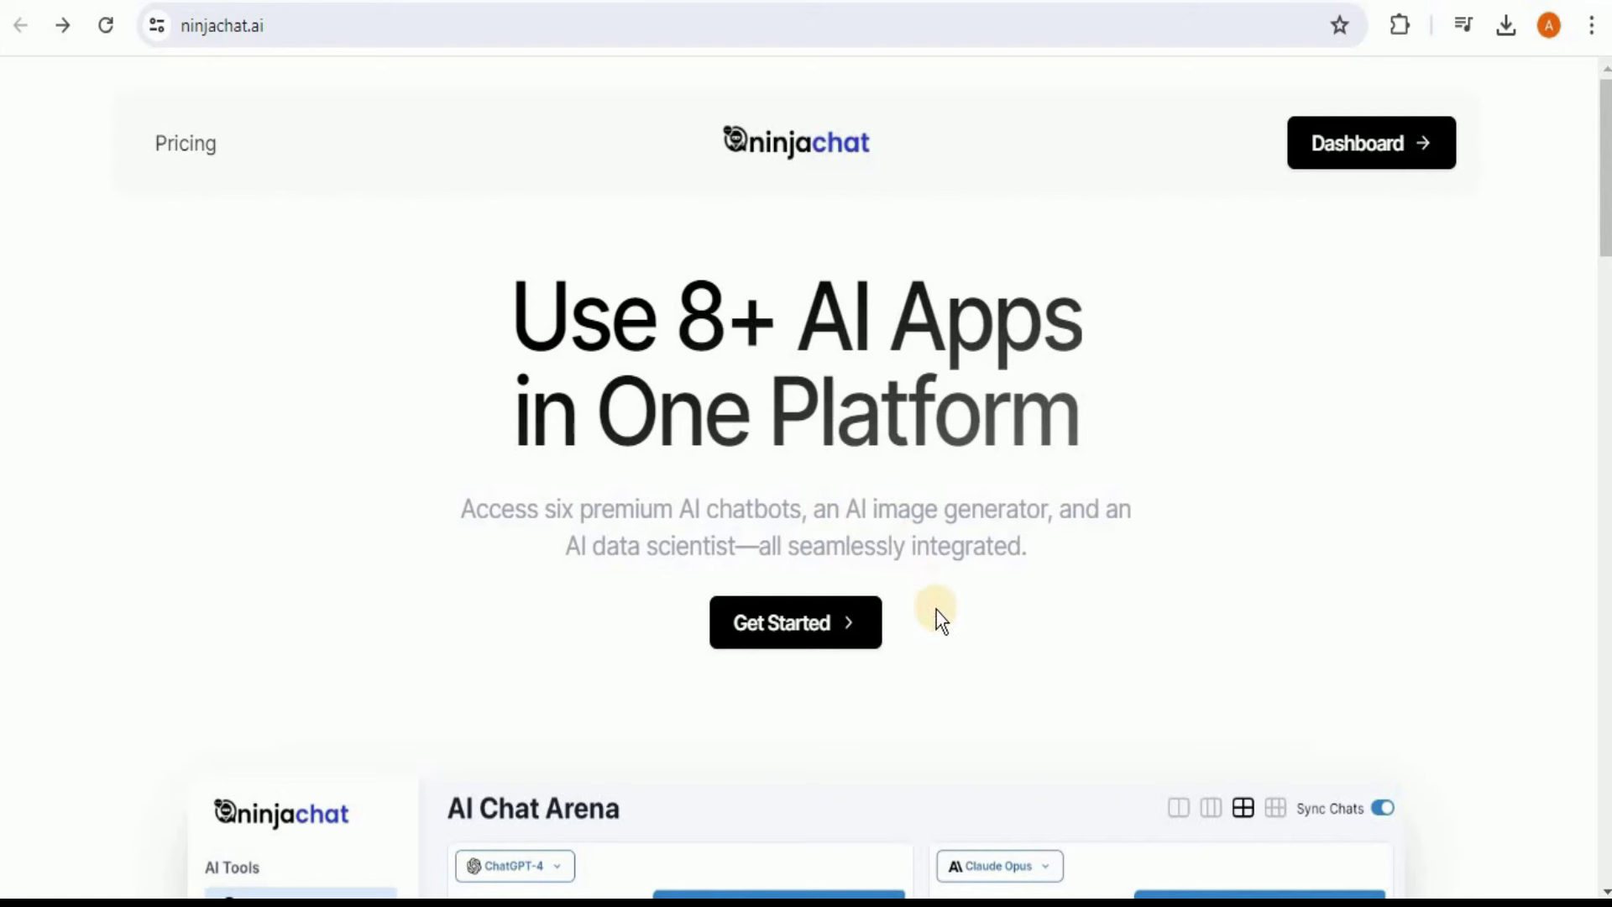
Sign in to NinjaChat with a Google account from Get Started
left_click(789, 632)
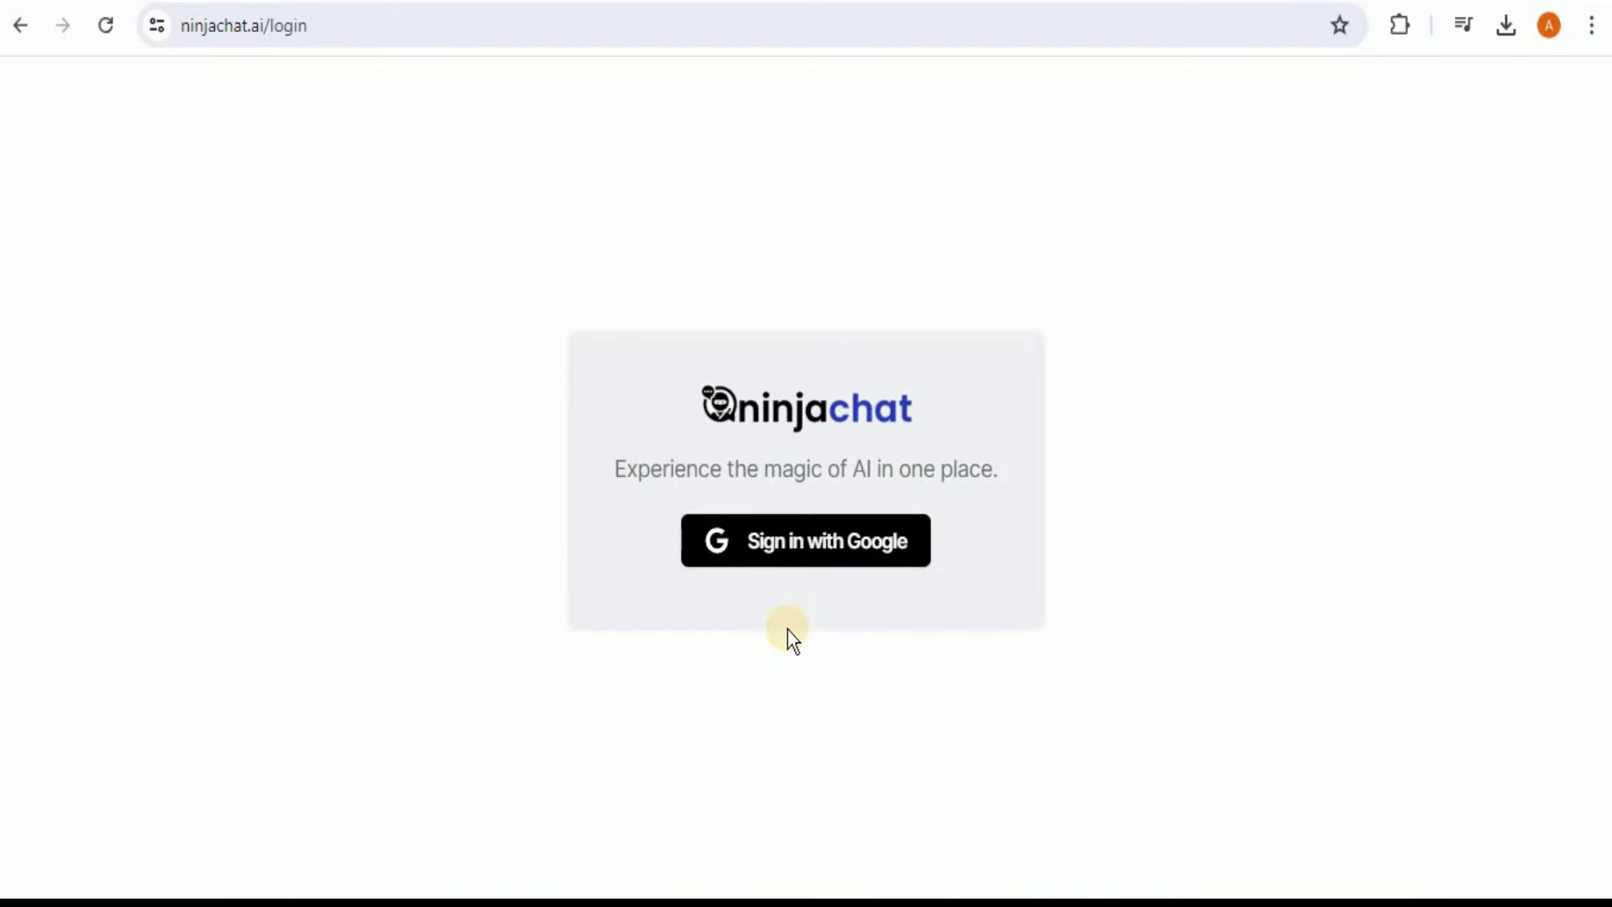
left_click(760, 532)
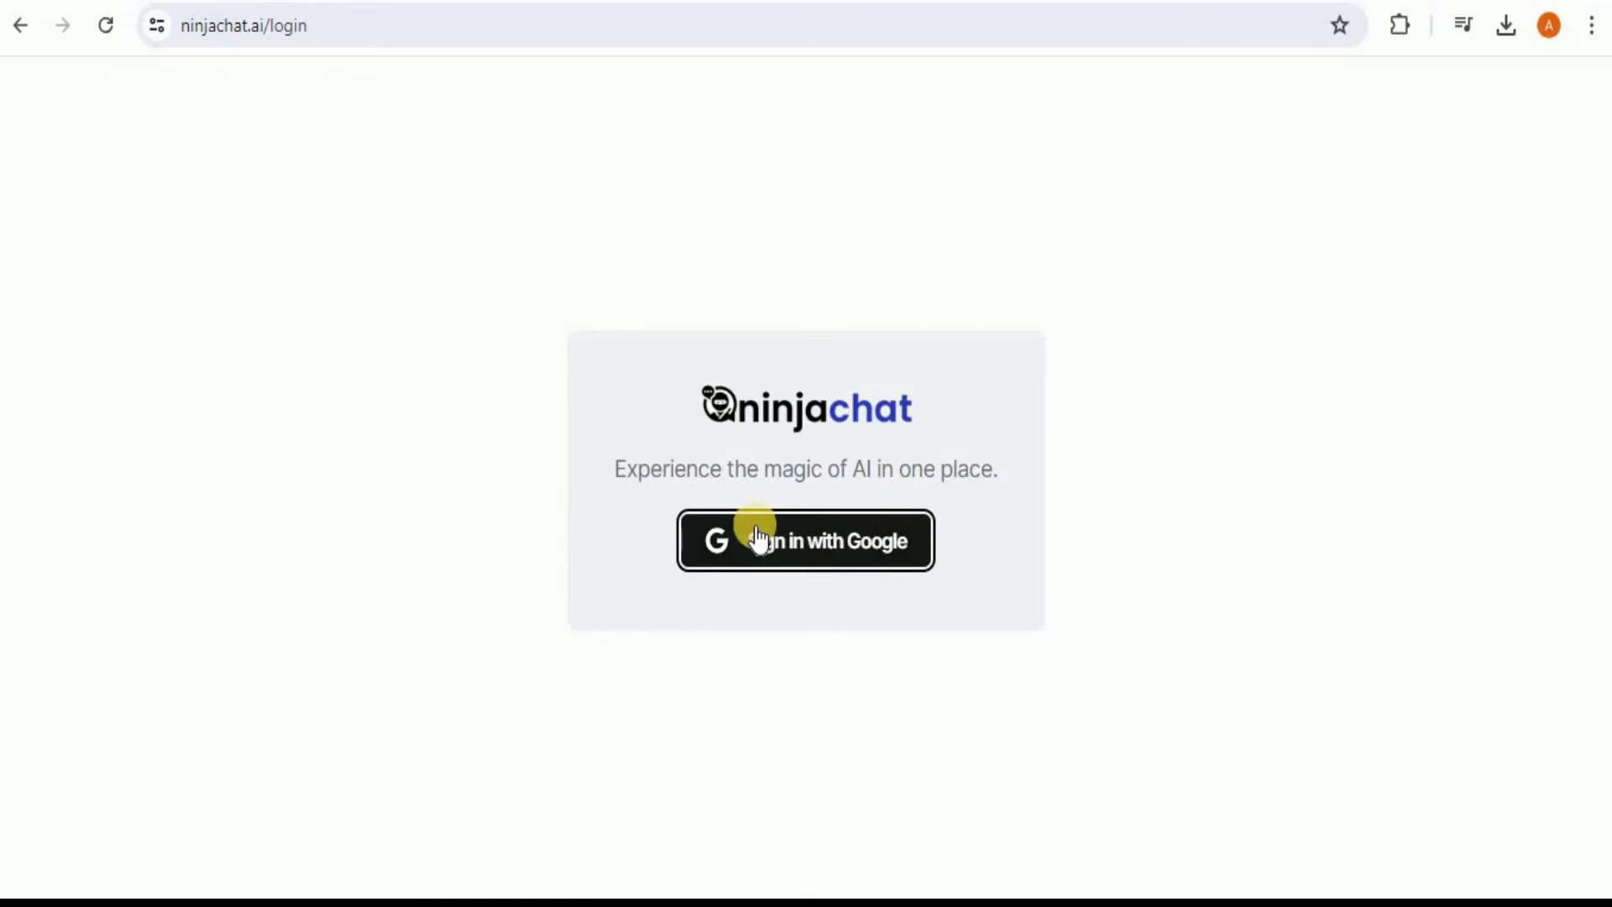
left_click(843, 542)
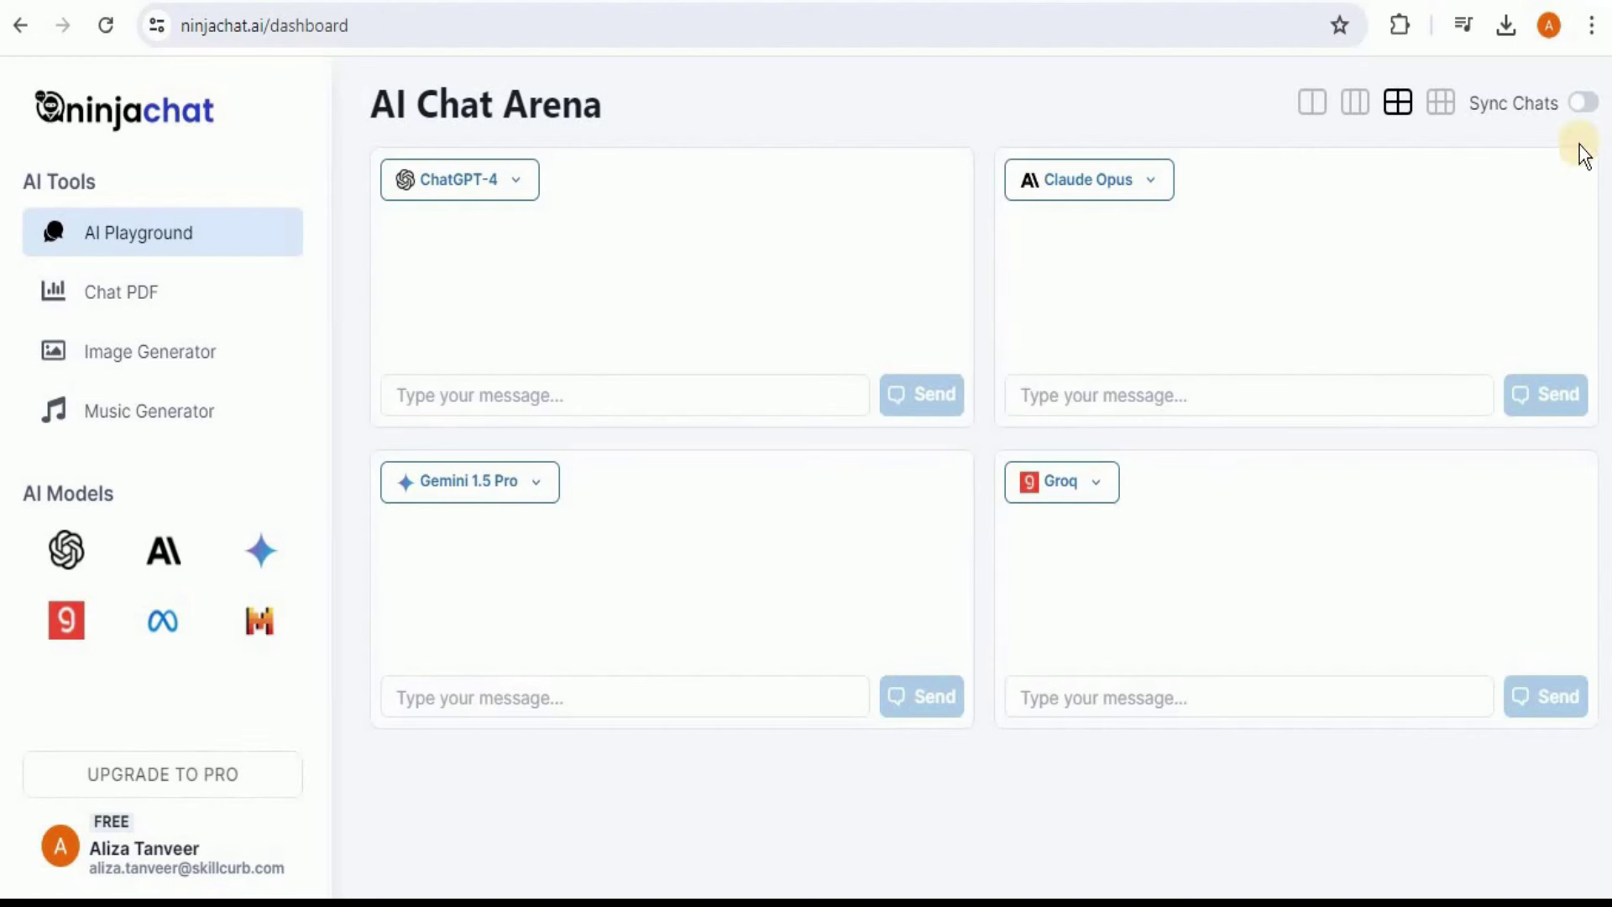
left_click(1318, 109)
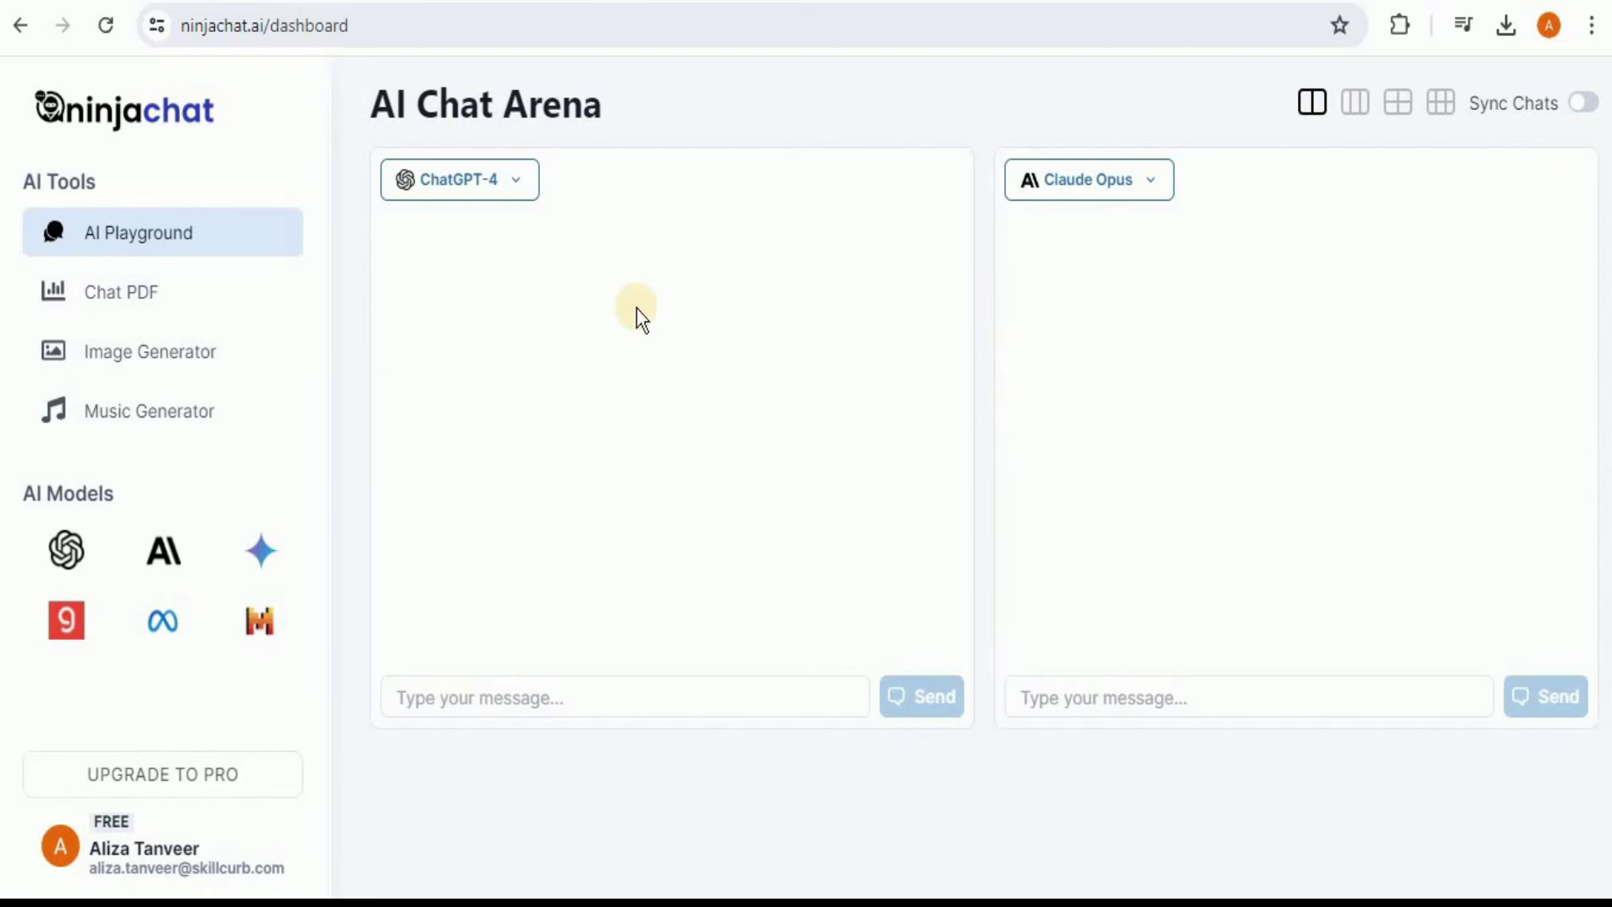
left_click(504, 201)
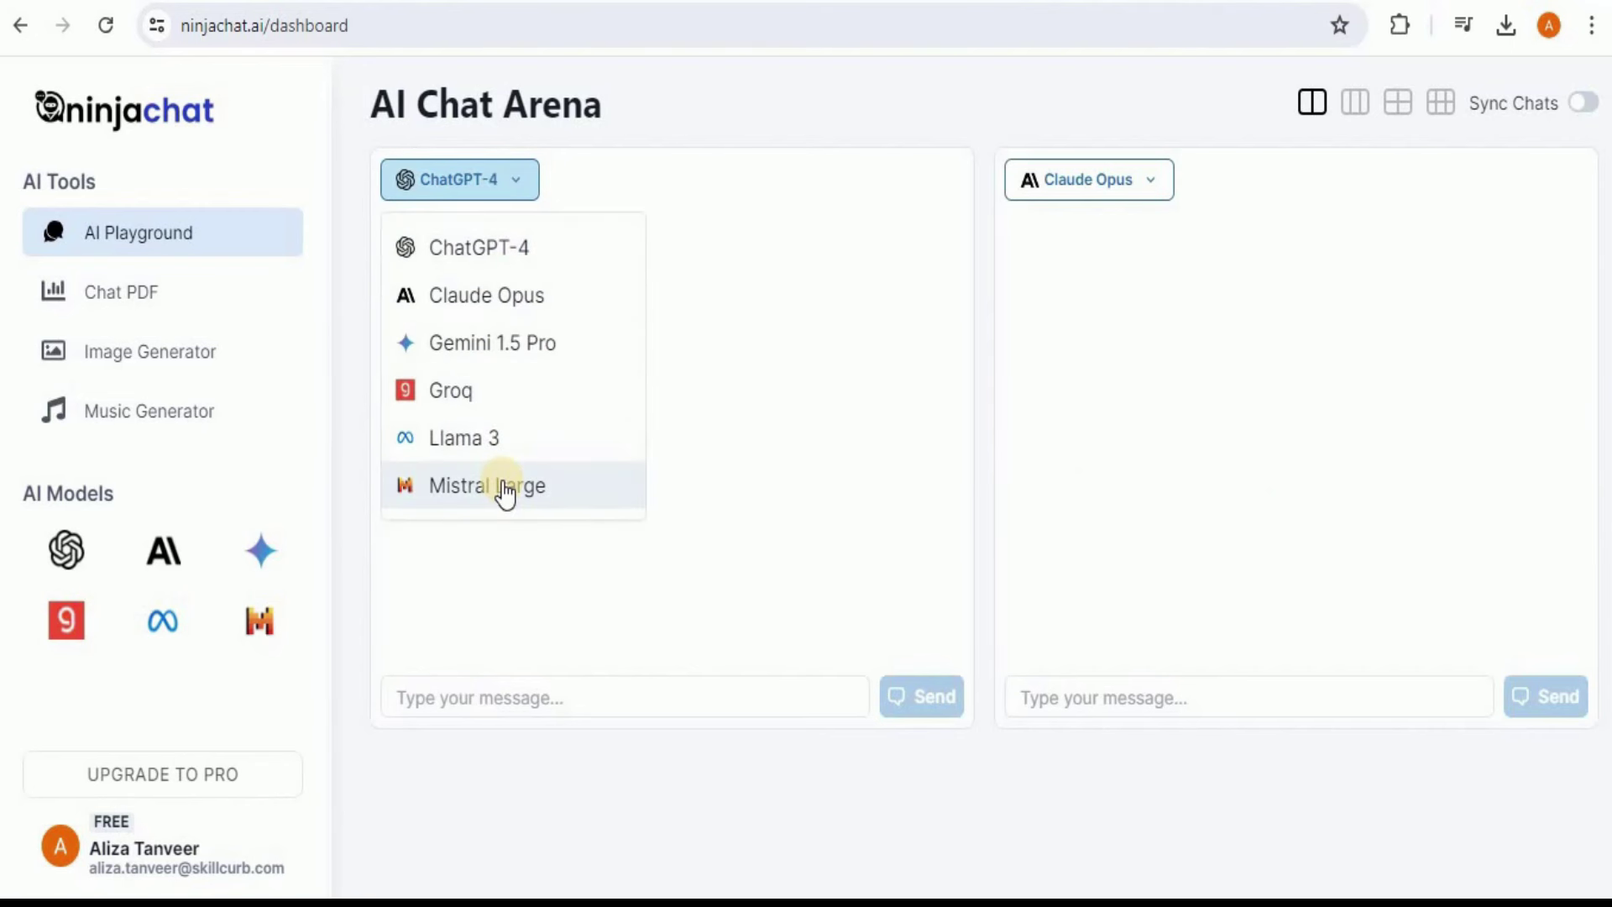
left_click(885, 348)
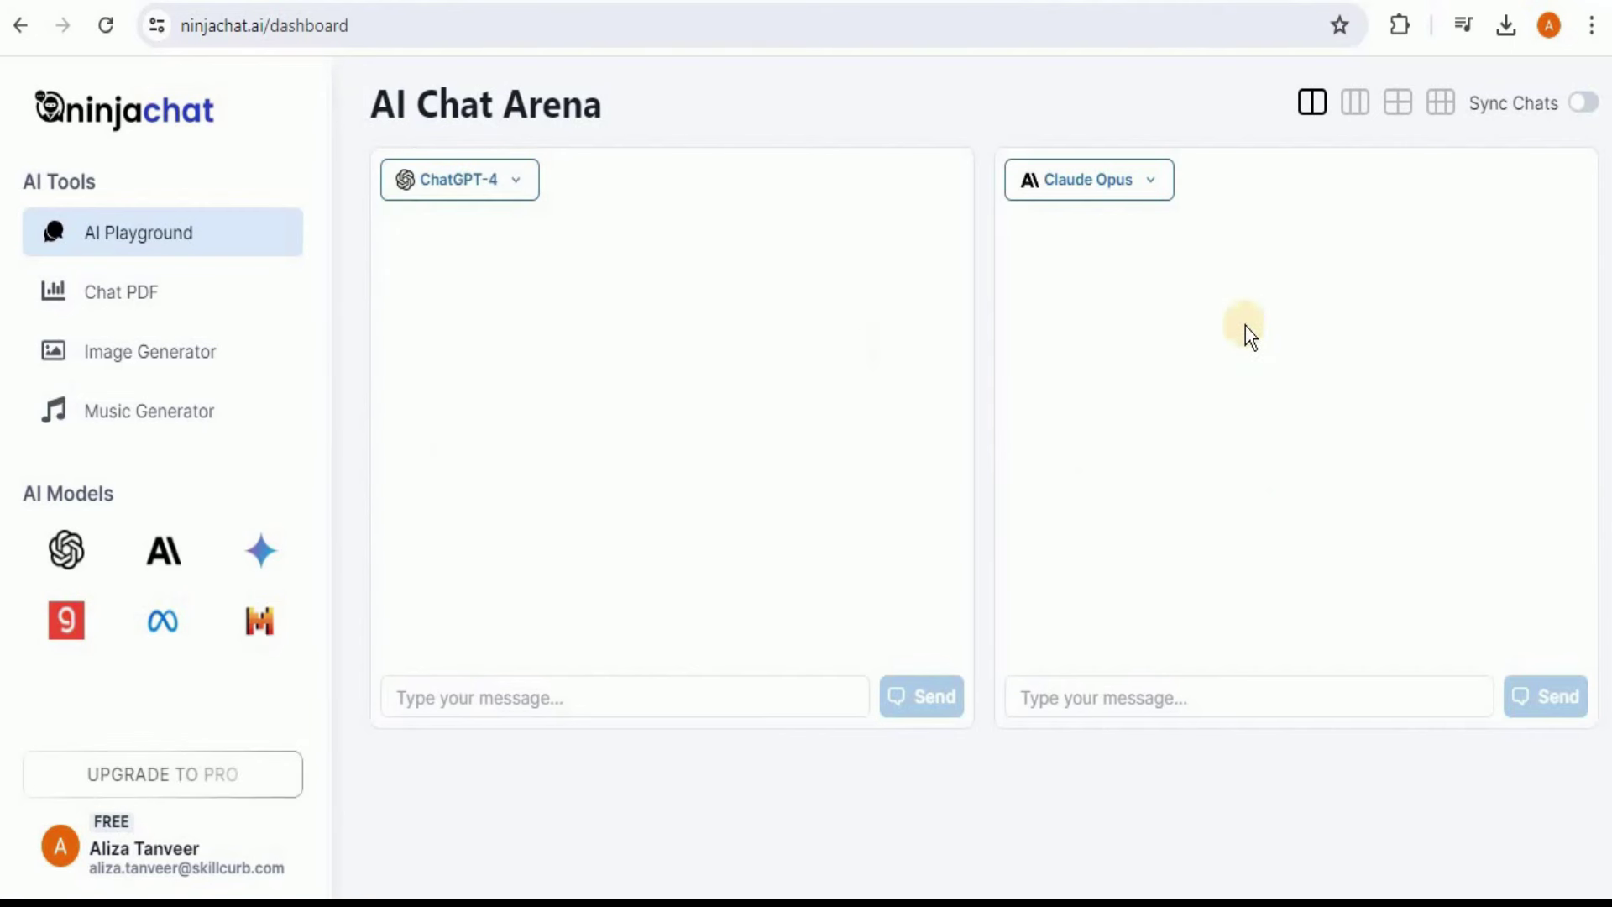
left_click(1354, 106)
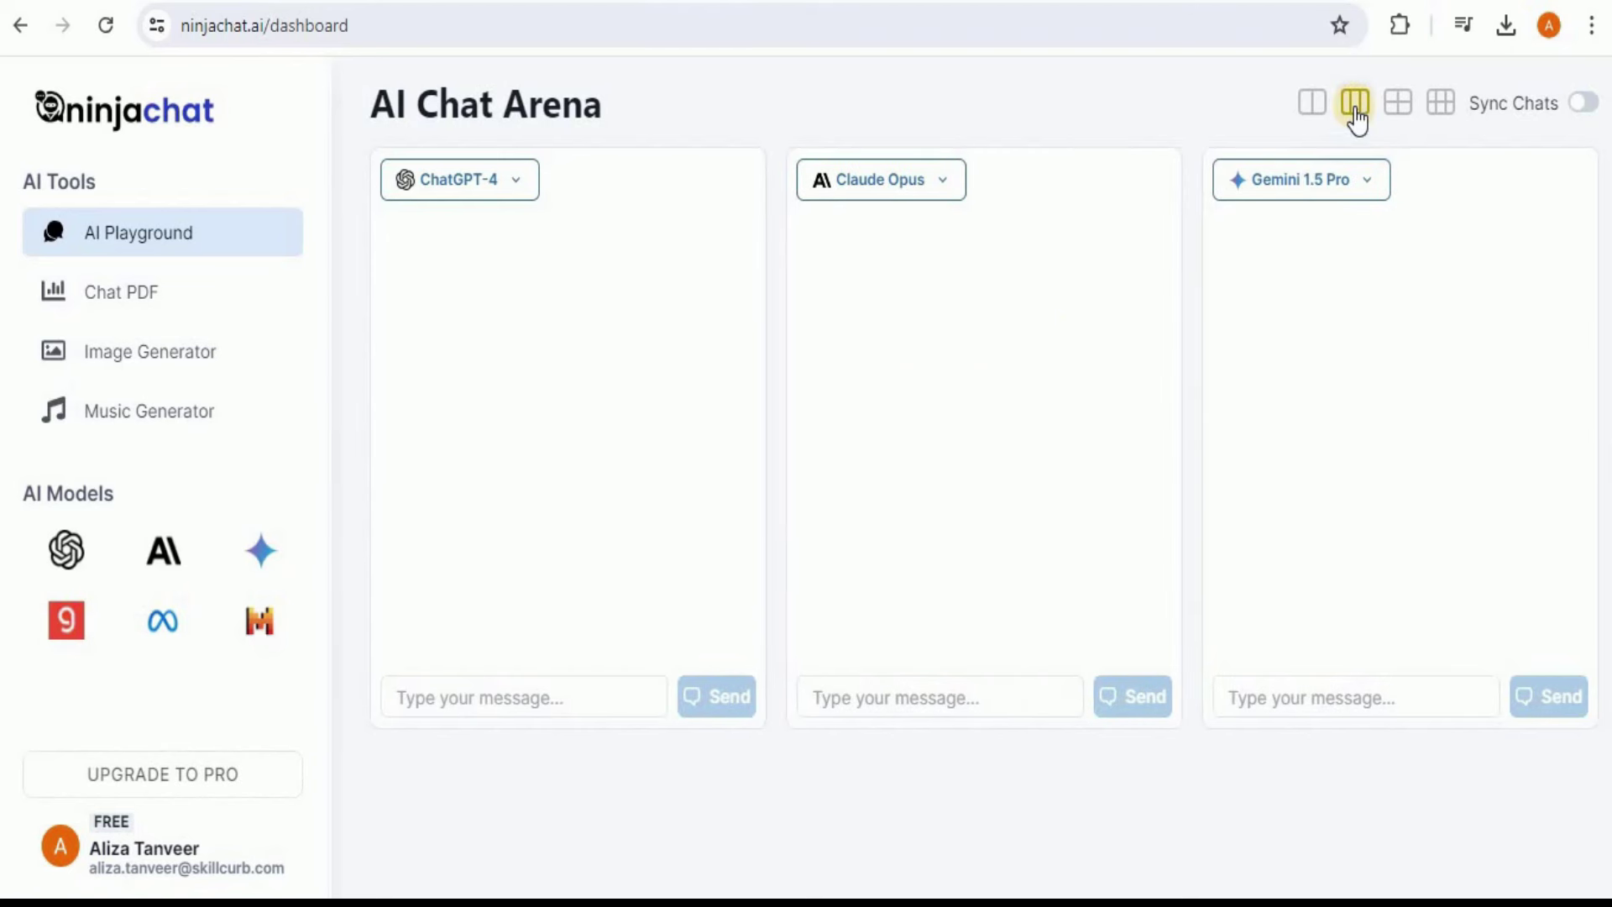
left_click(1395, 124)
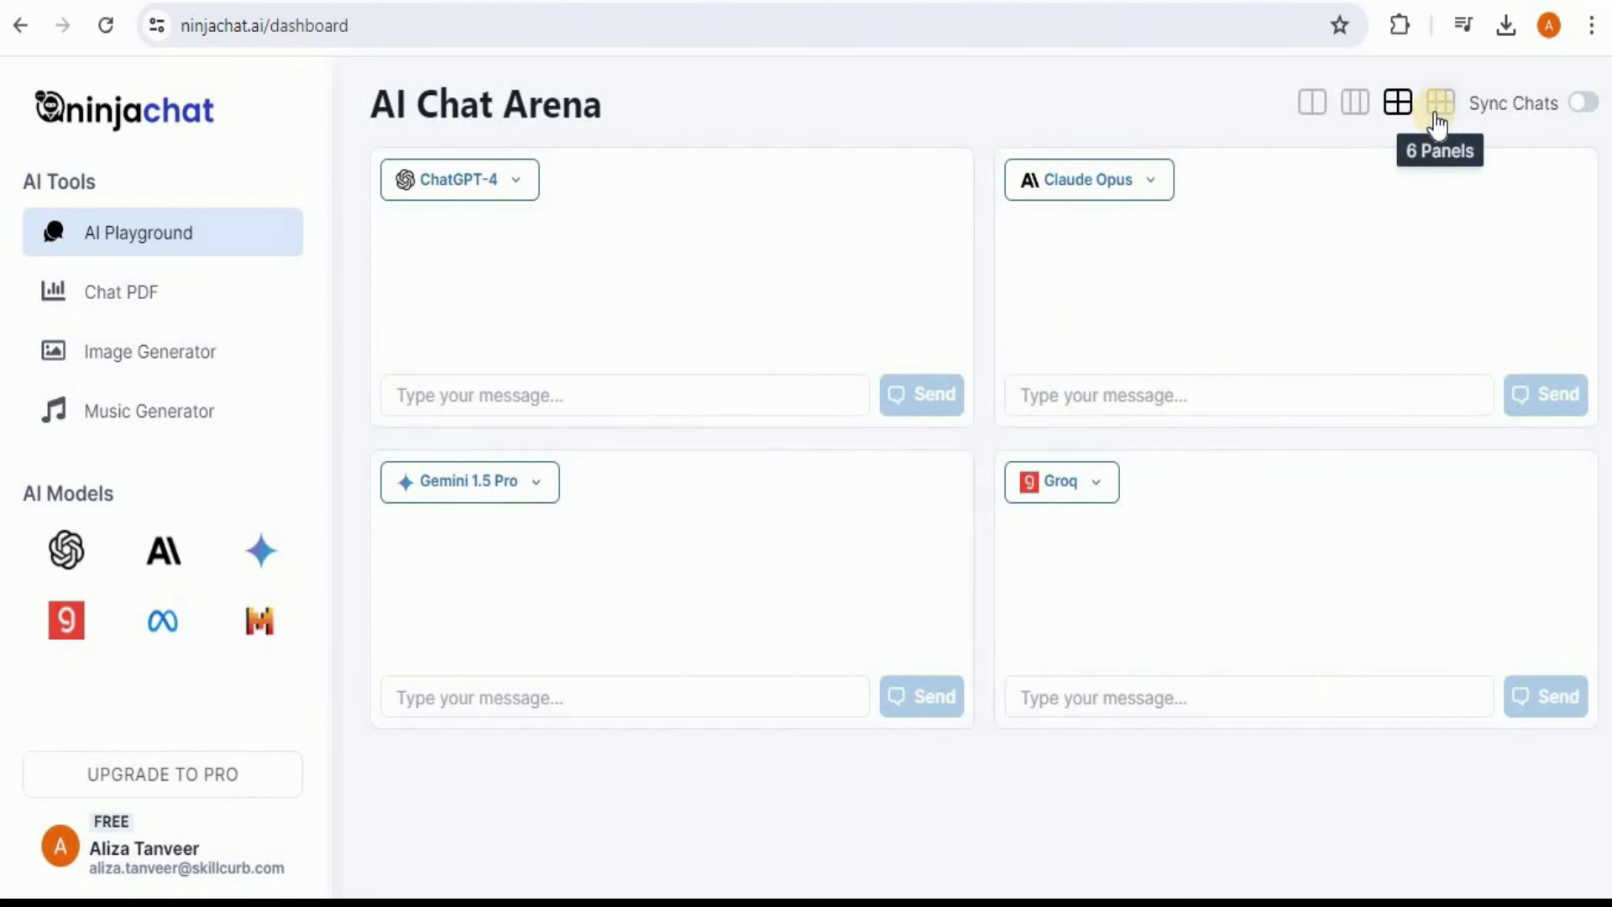
left_click(1438, 123)
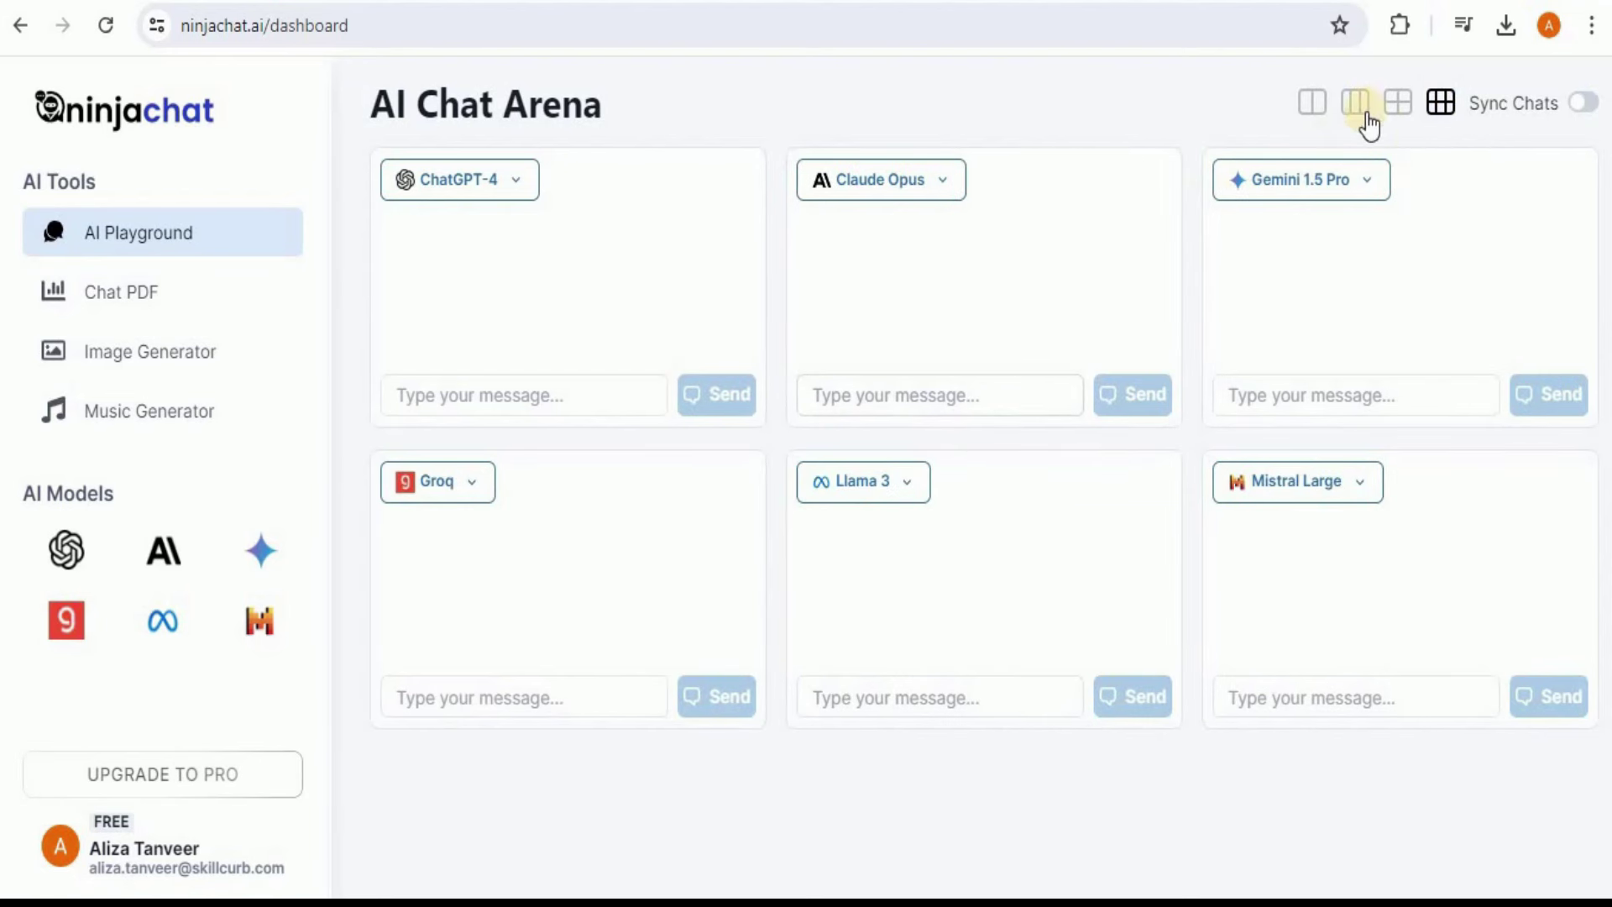
left_click(1394, 103)
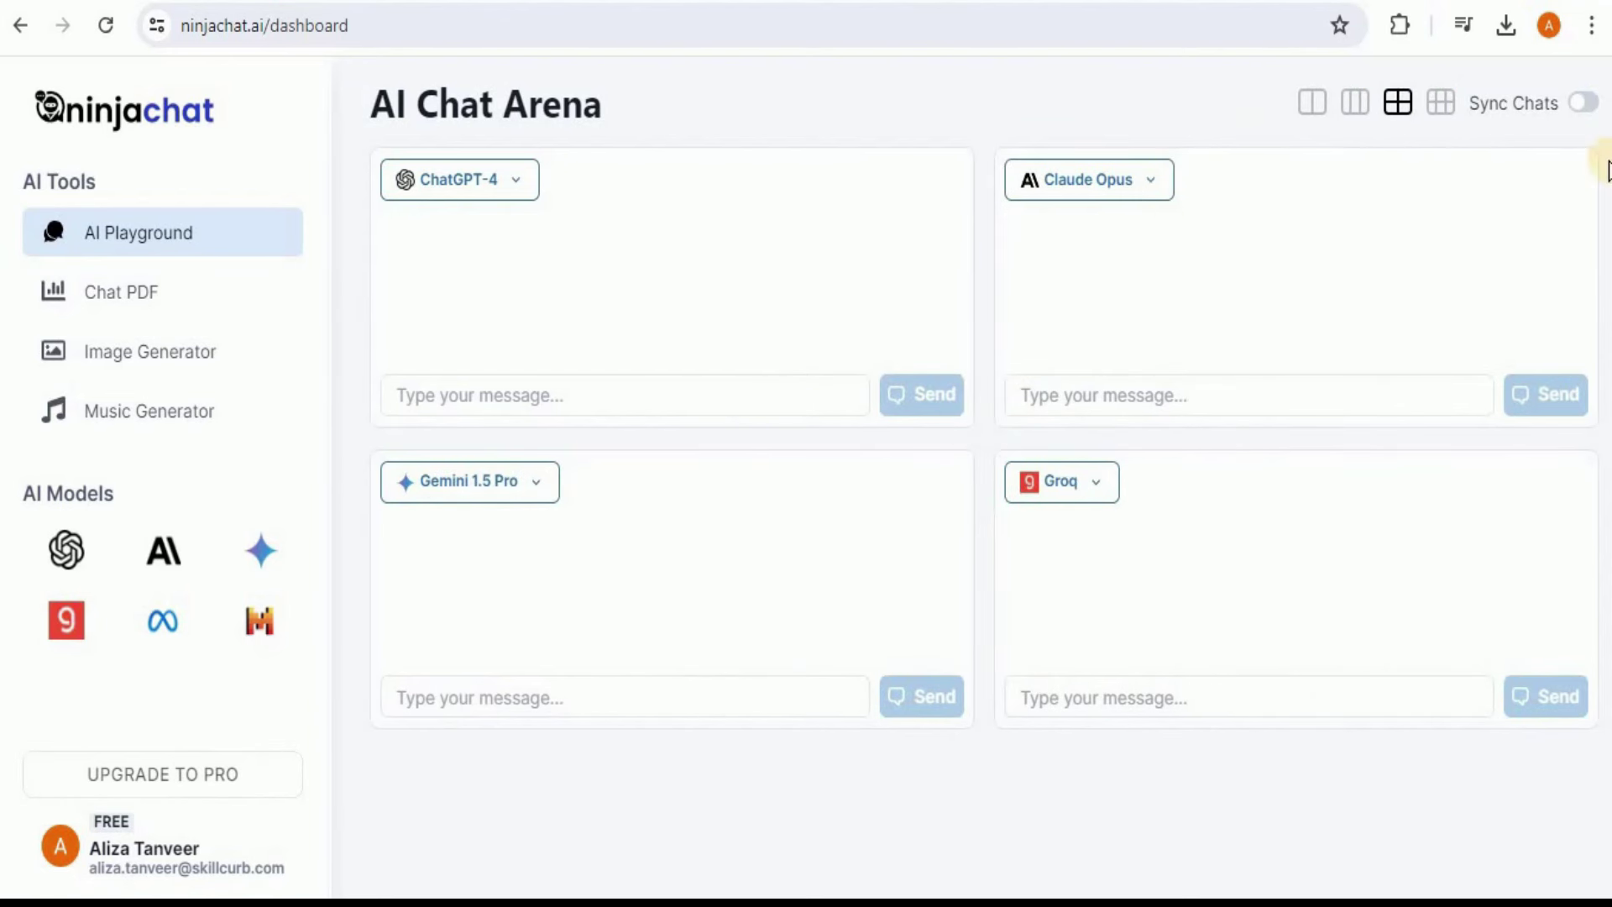
Turn Sync Chats on and paste 'What is the color of the sky?' into the shared message
left_click(1585, 103)
left_click(1589, 111)
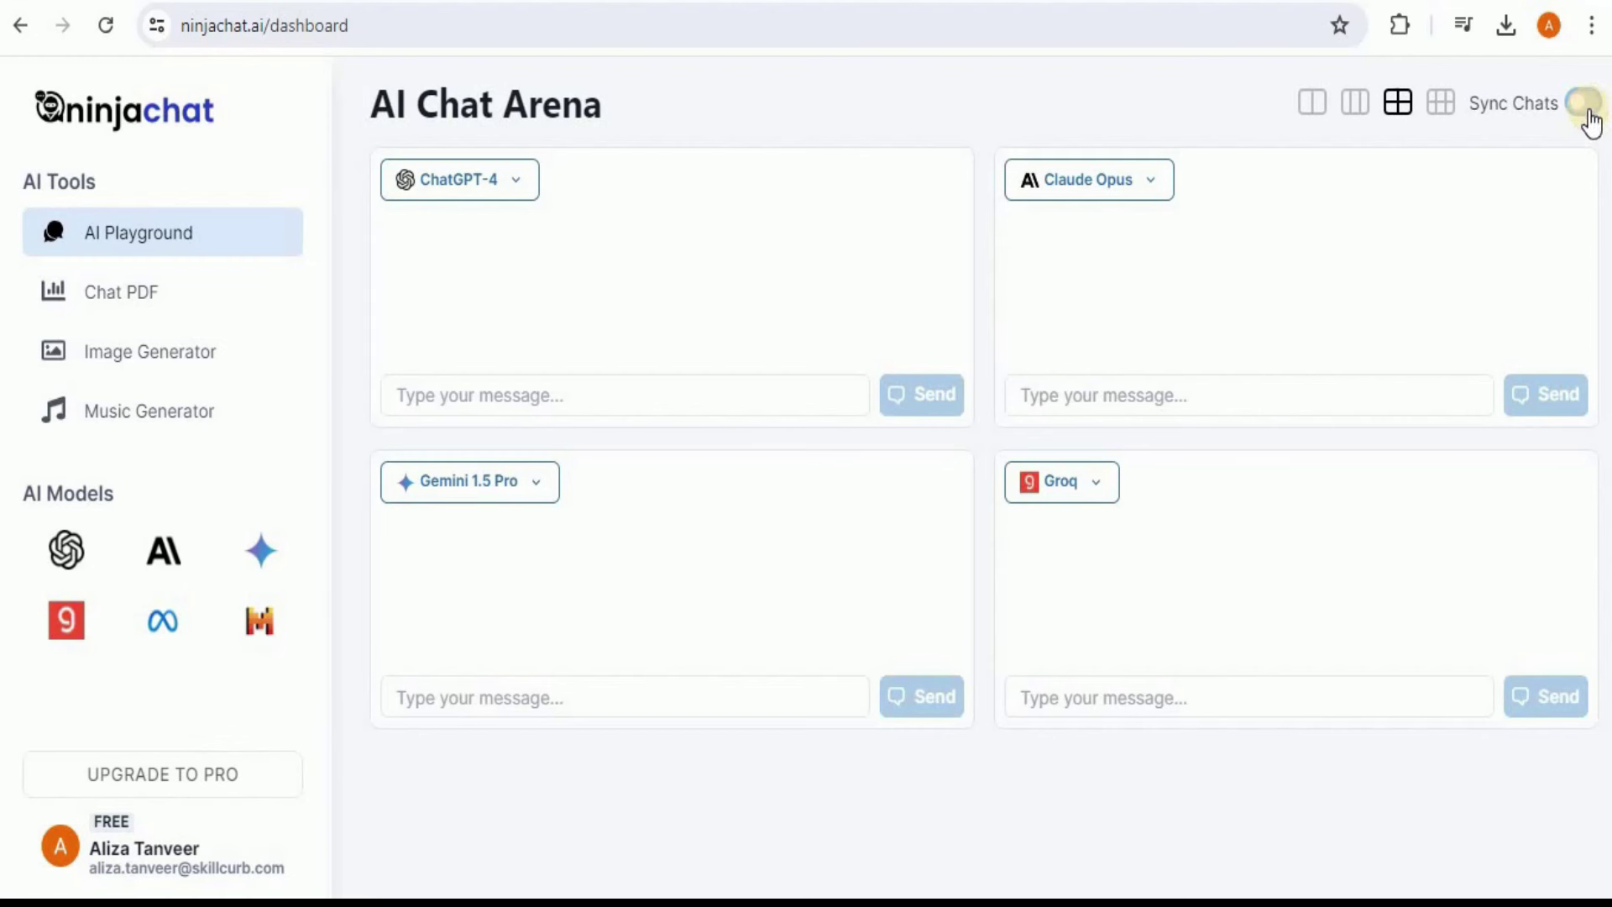
left_click(1594, 116)
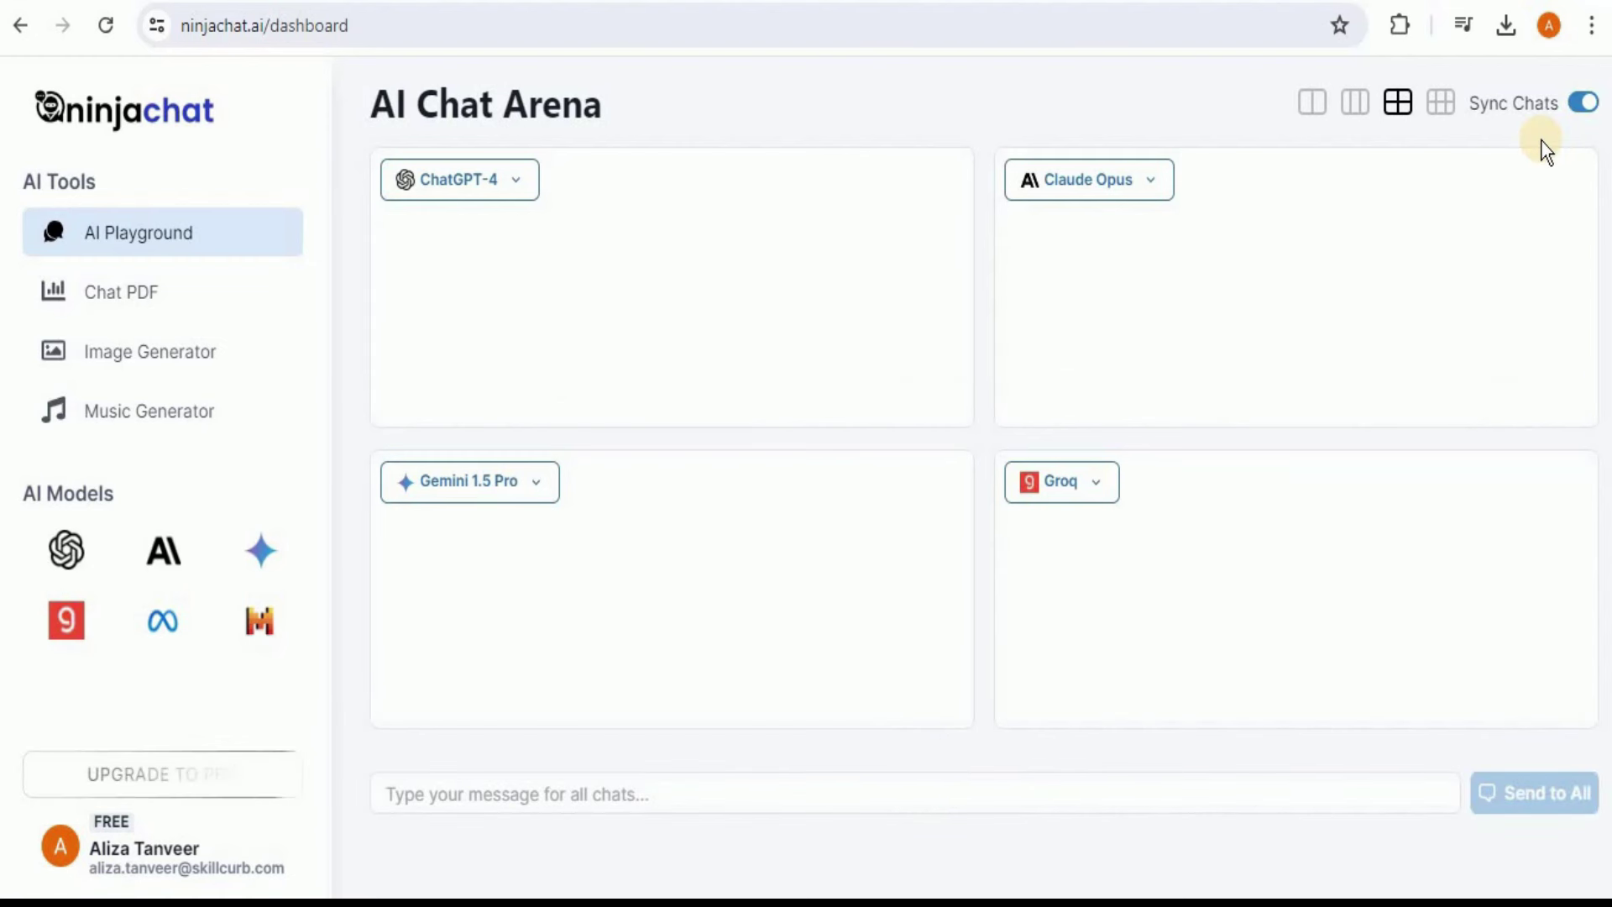
left_click(481, 806)
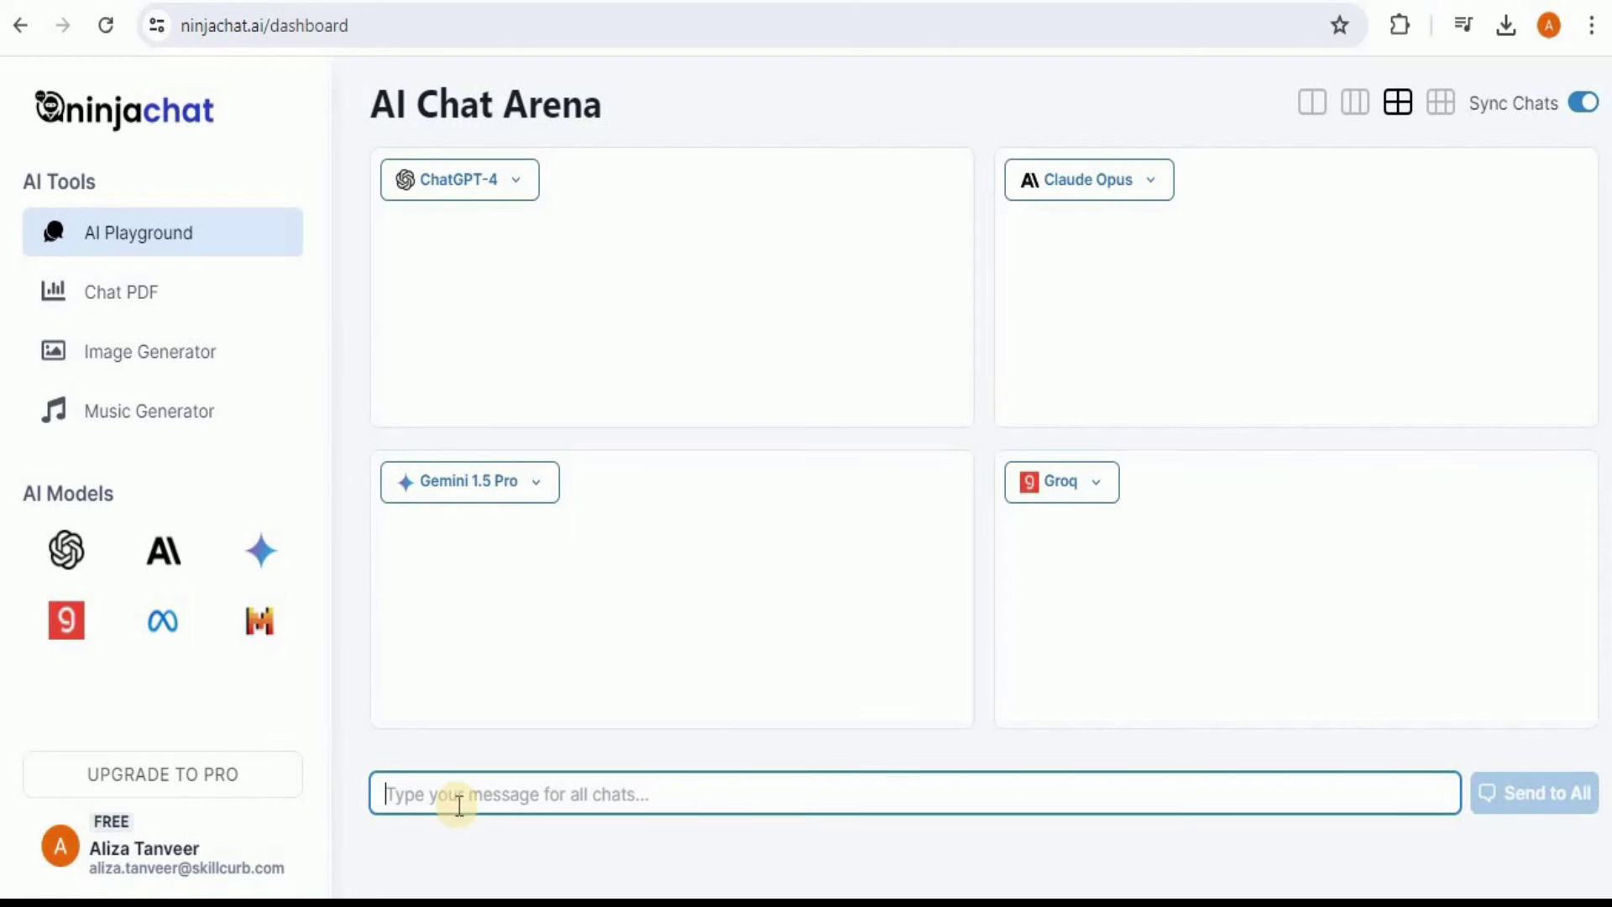
type("What is the color of the sky?")
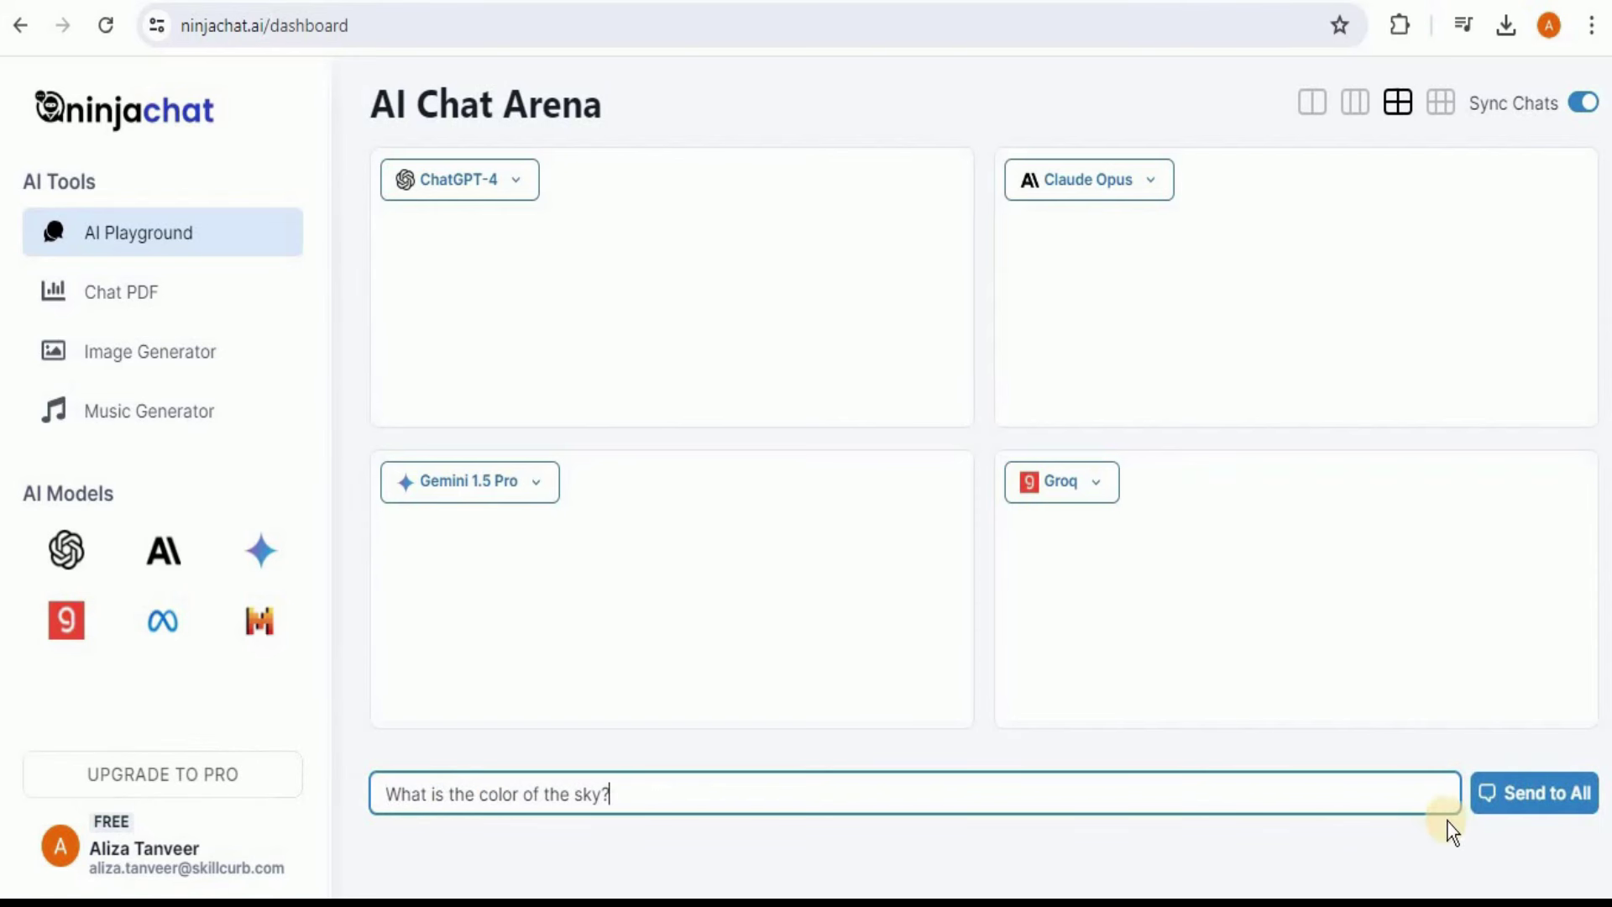
left_click(1516, 804)
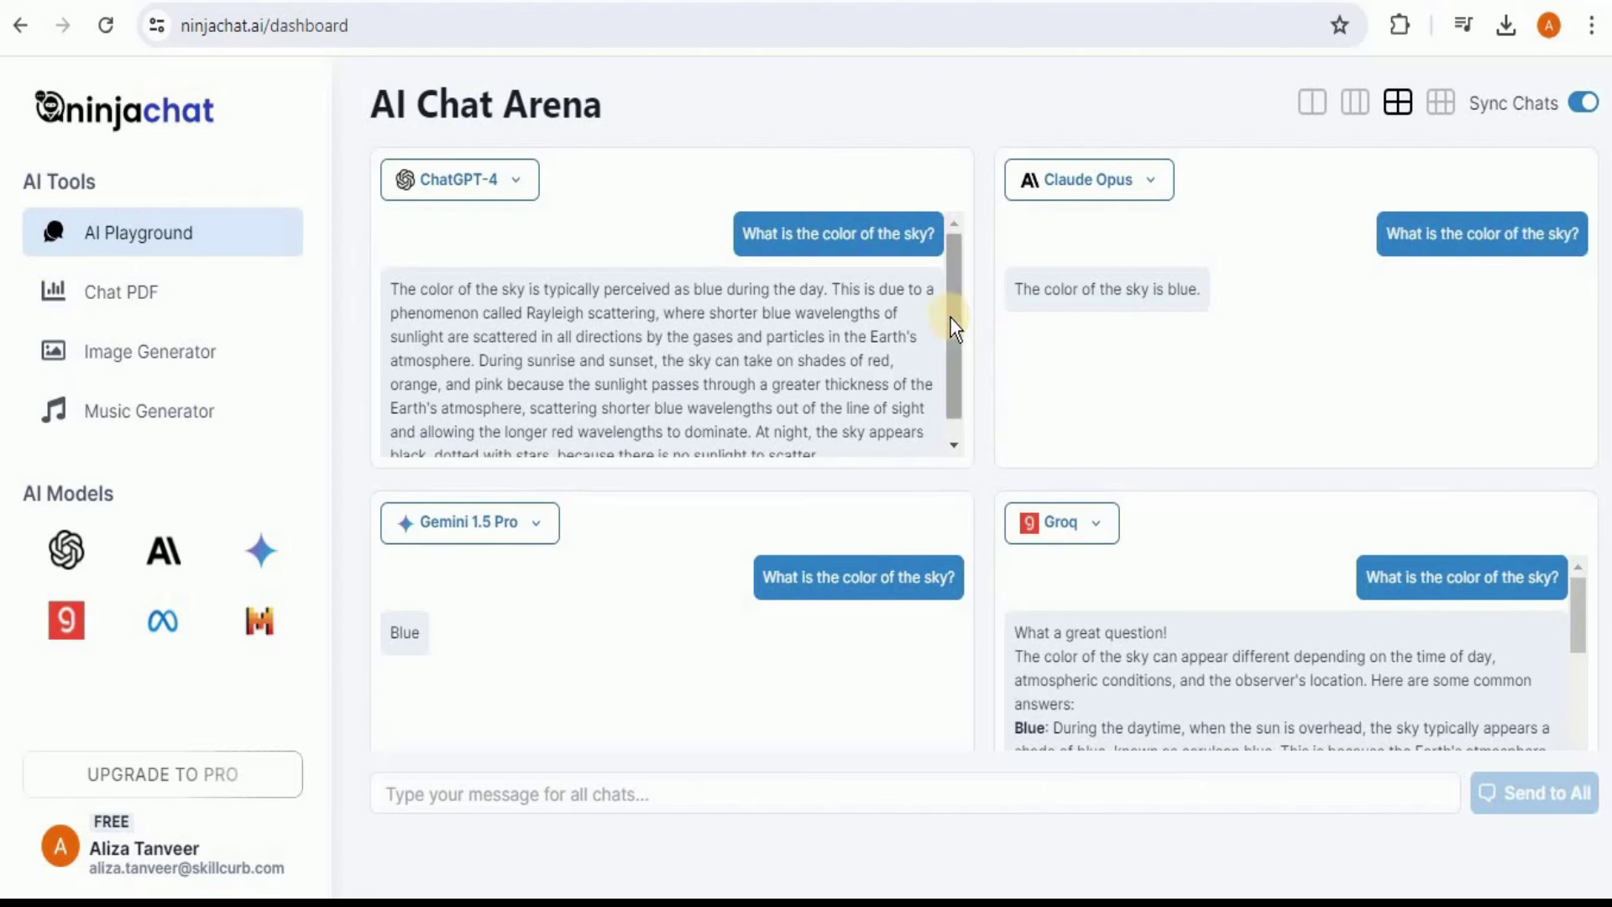
scroll(954, 343, "down", 2)
scroll(807, 252, "up", 2)
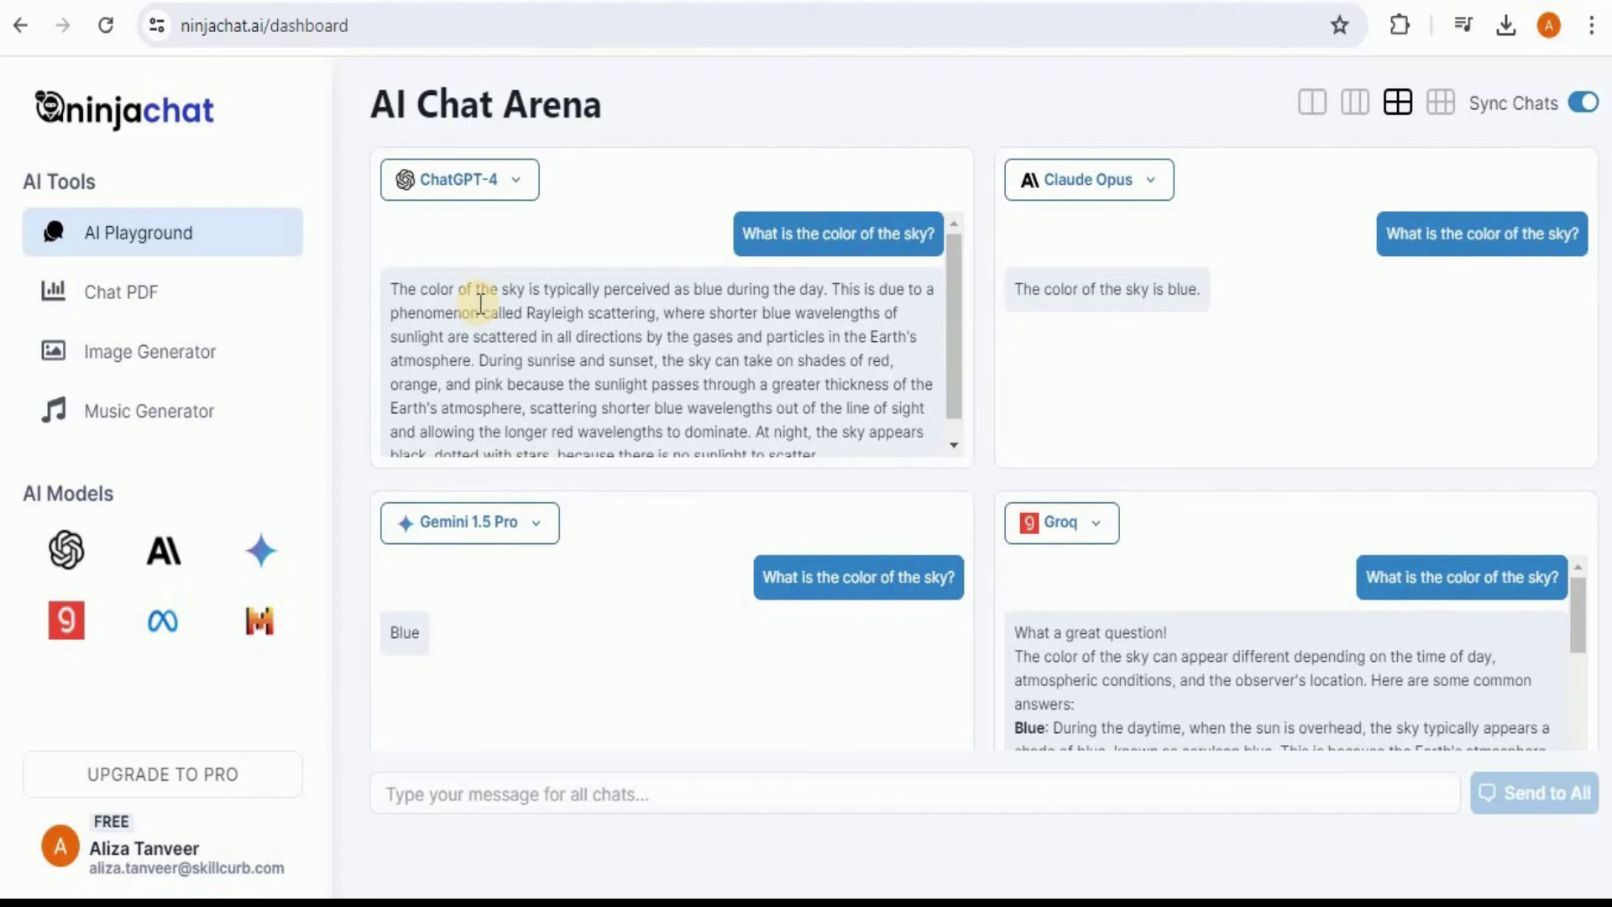
scroll(954, 319, "down", 2)
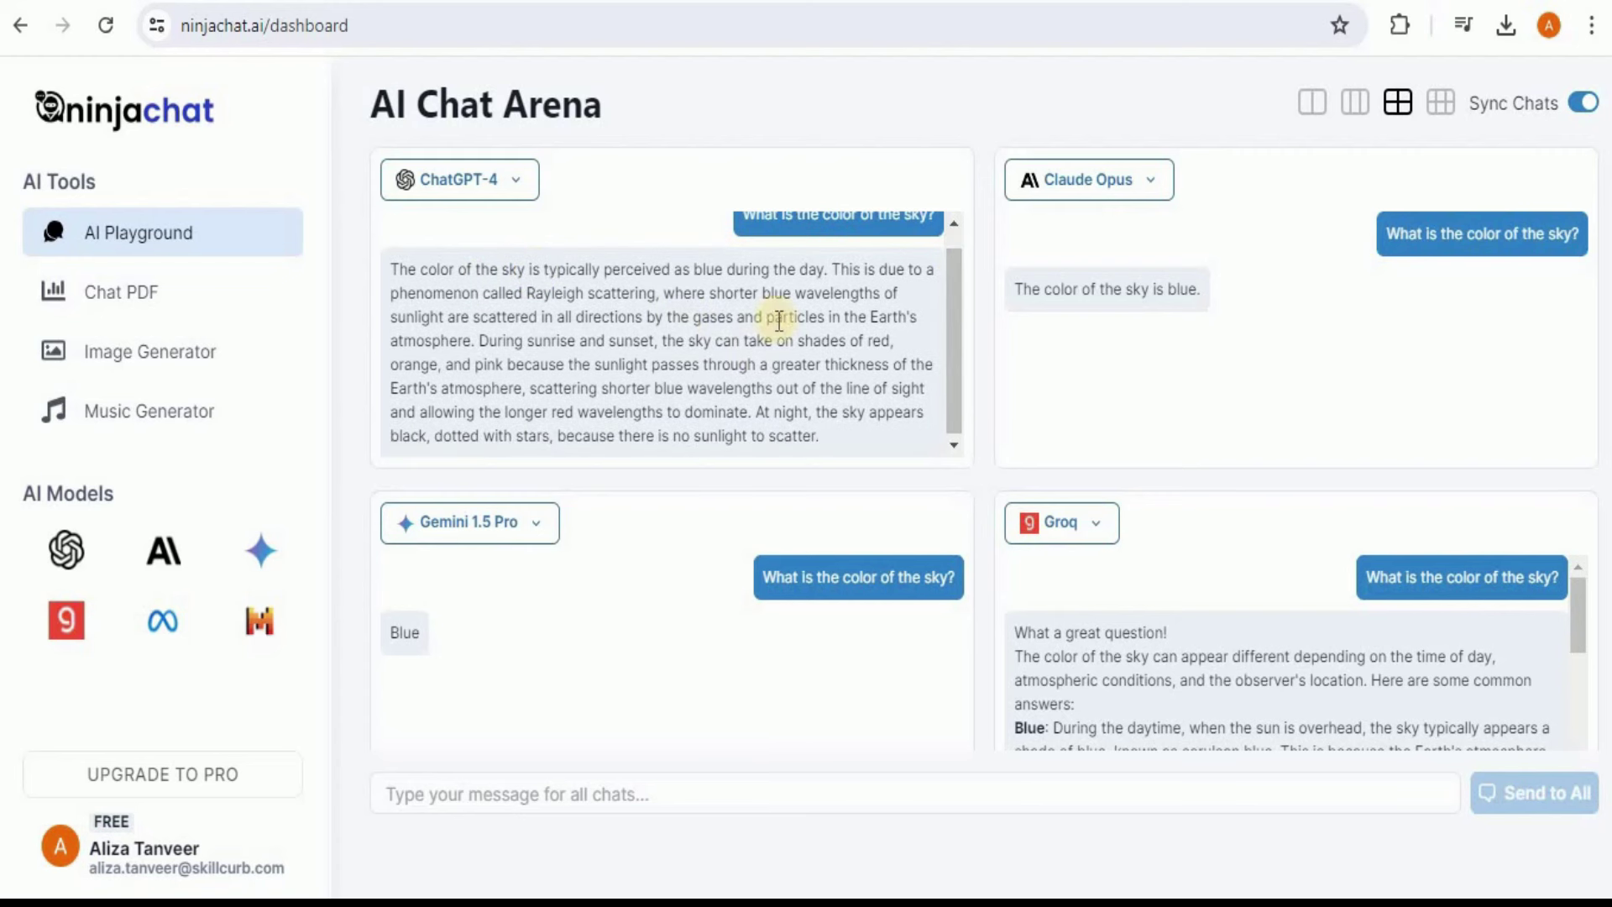
left_click_drag(950, 296, 952, 269)
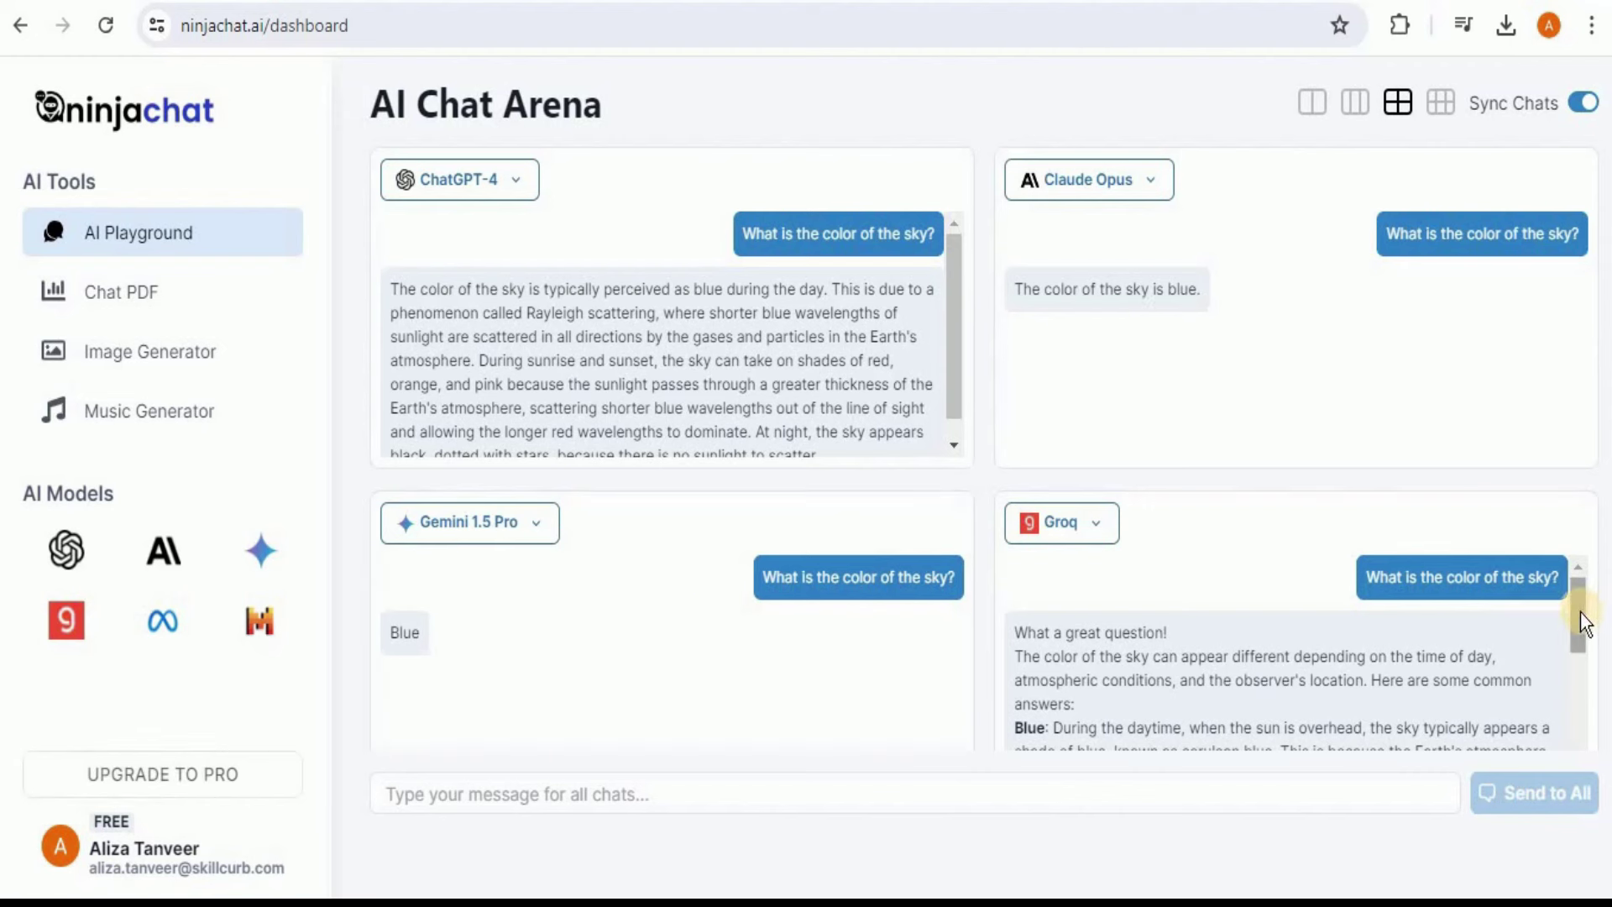
mouse_move(1582, 612)
left_mouse_down()
mouse_move(1582, 737)
mouse_move(1580, 603)
left_mouse_up()
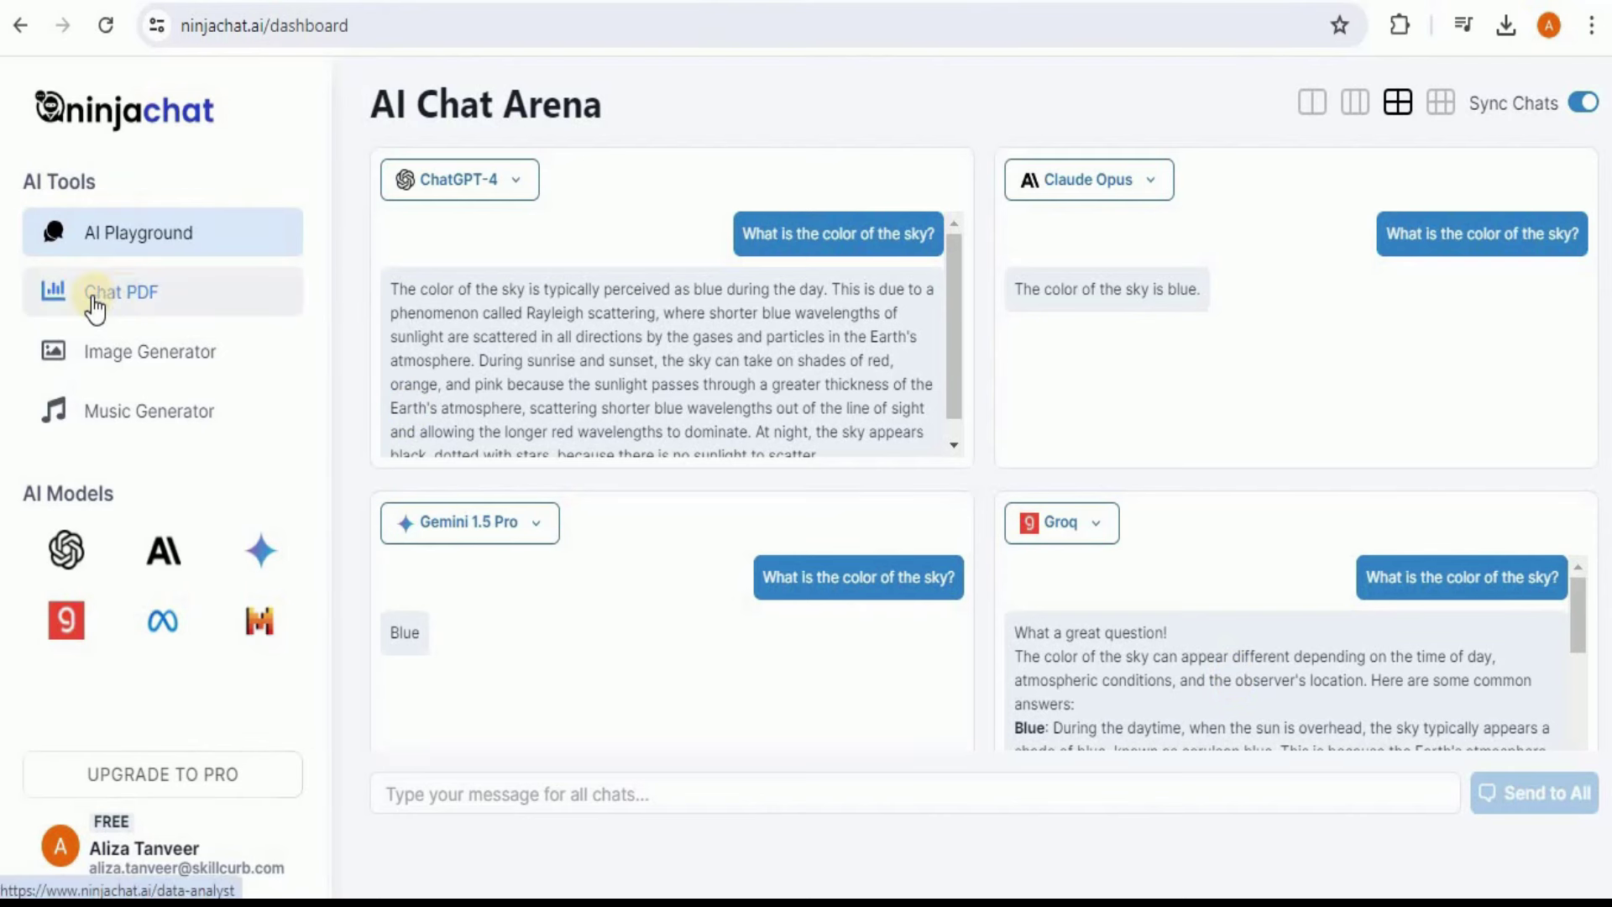
Open Chat with Your PDF, then switch to the window showing employees.pdf
left_click(156, 310)
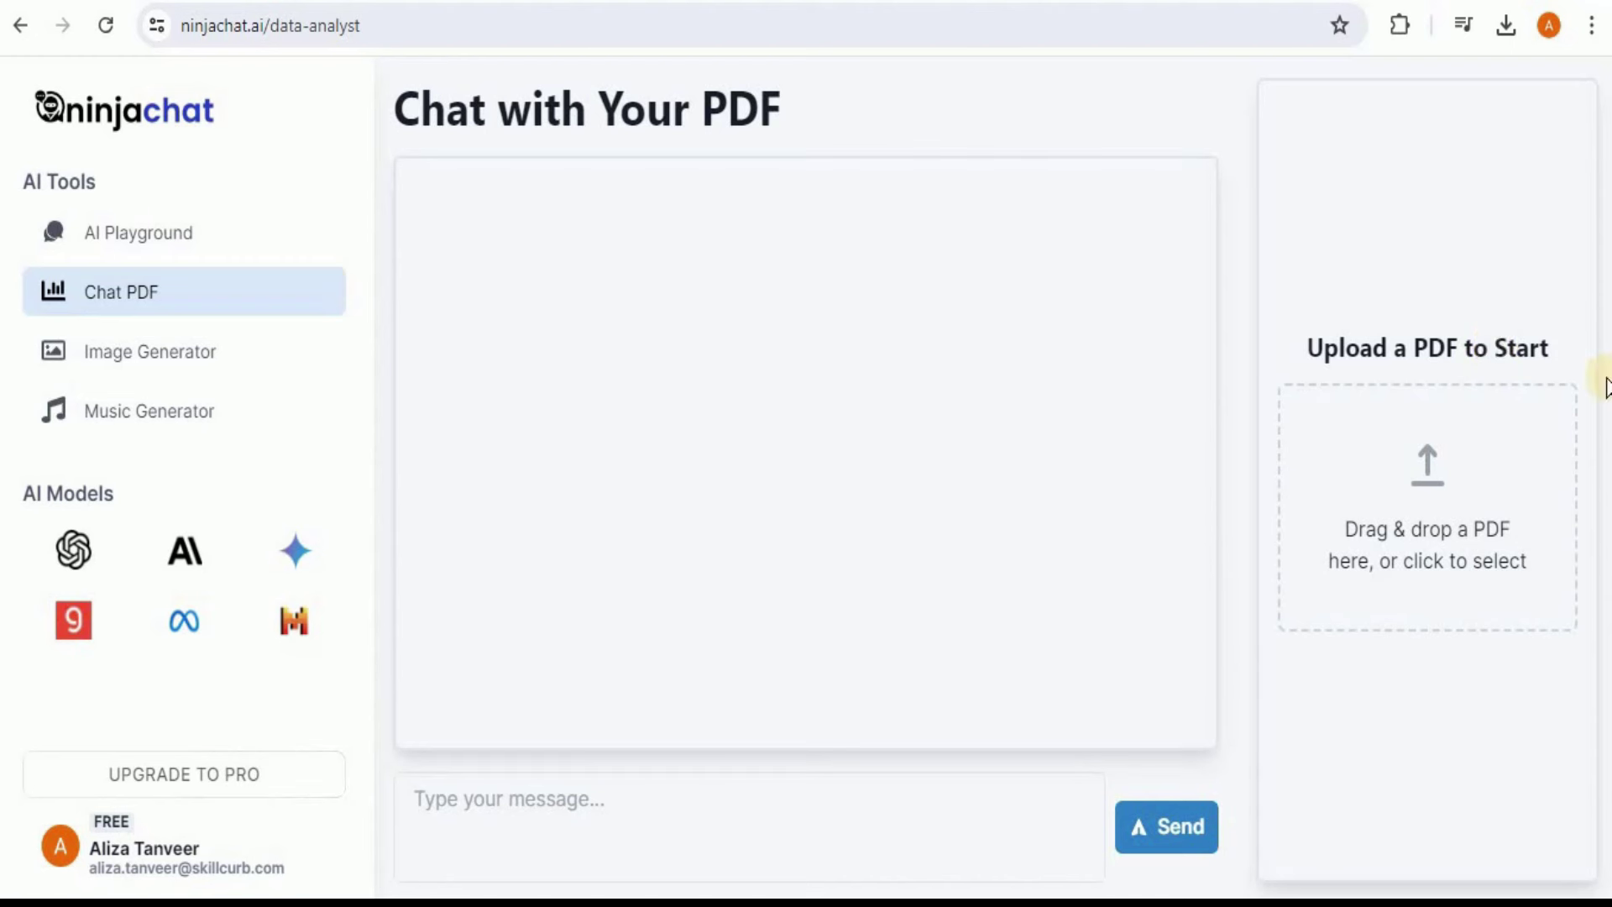
key("alt+Tab")
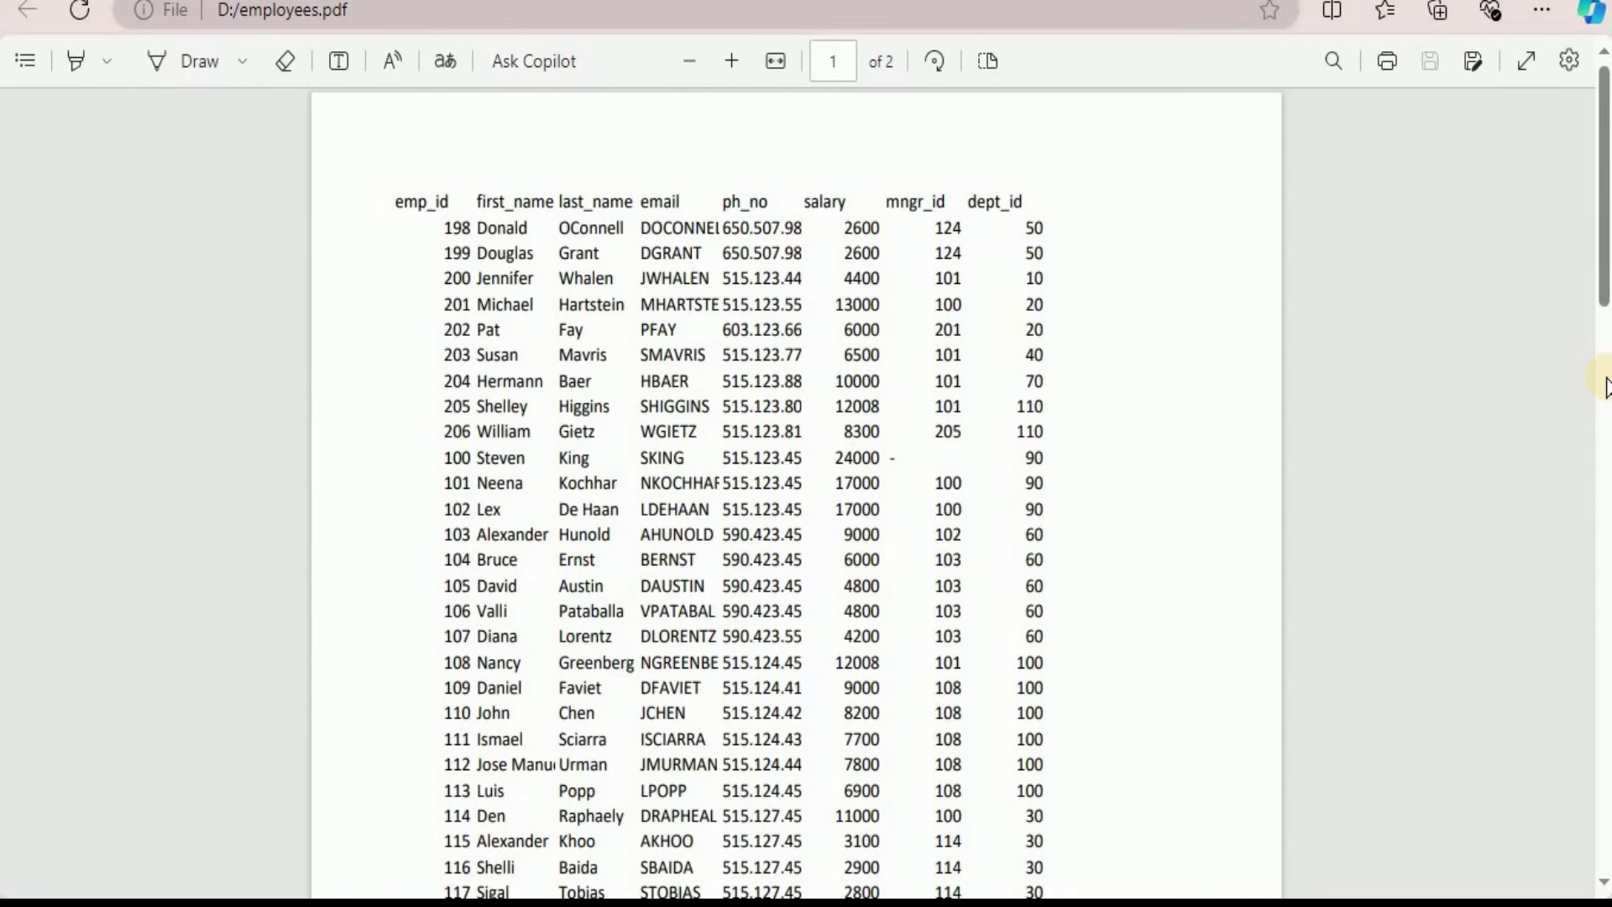
Scroll through both pages of the employees.pdf table and back to page 1
left_click(1604, 236)
left_click_drag(1604, 237, 1488, 860)
left_click_drag(1517, 708, 1584, 217)
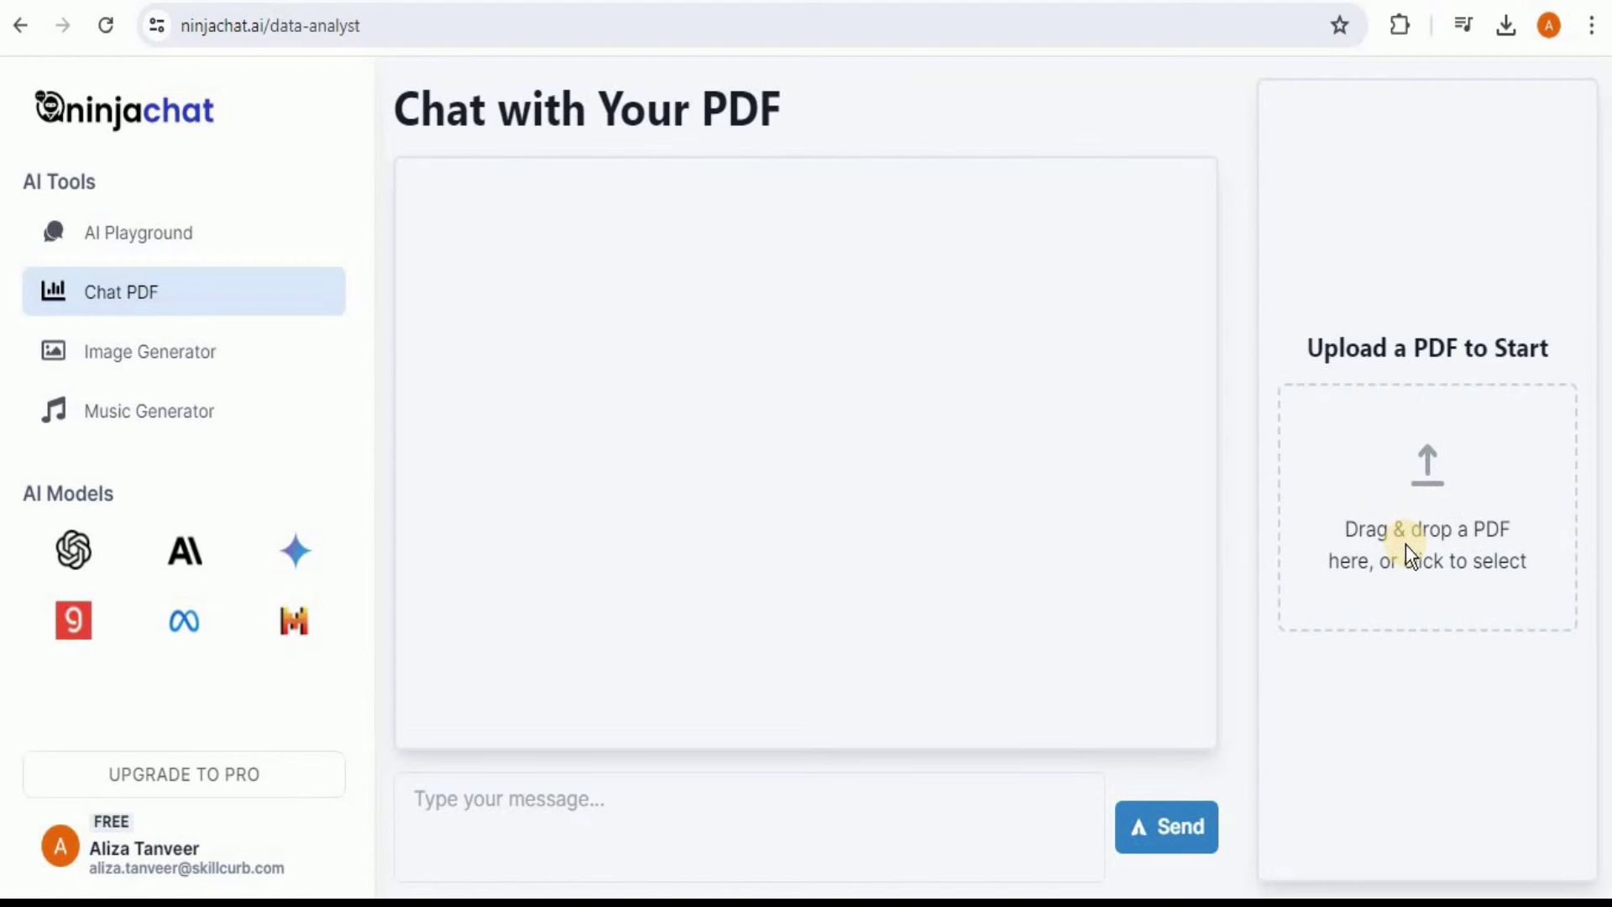
Upload employees.pdf to Chat with Your PDF and dismiss the PDF Uploaded notice
left_click(1436, 473)
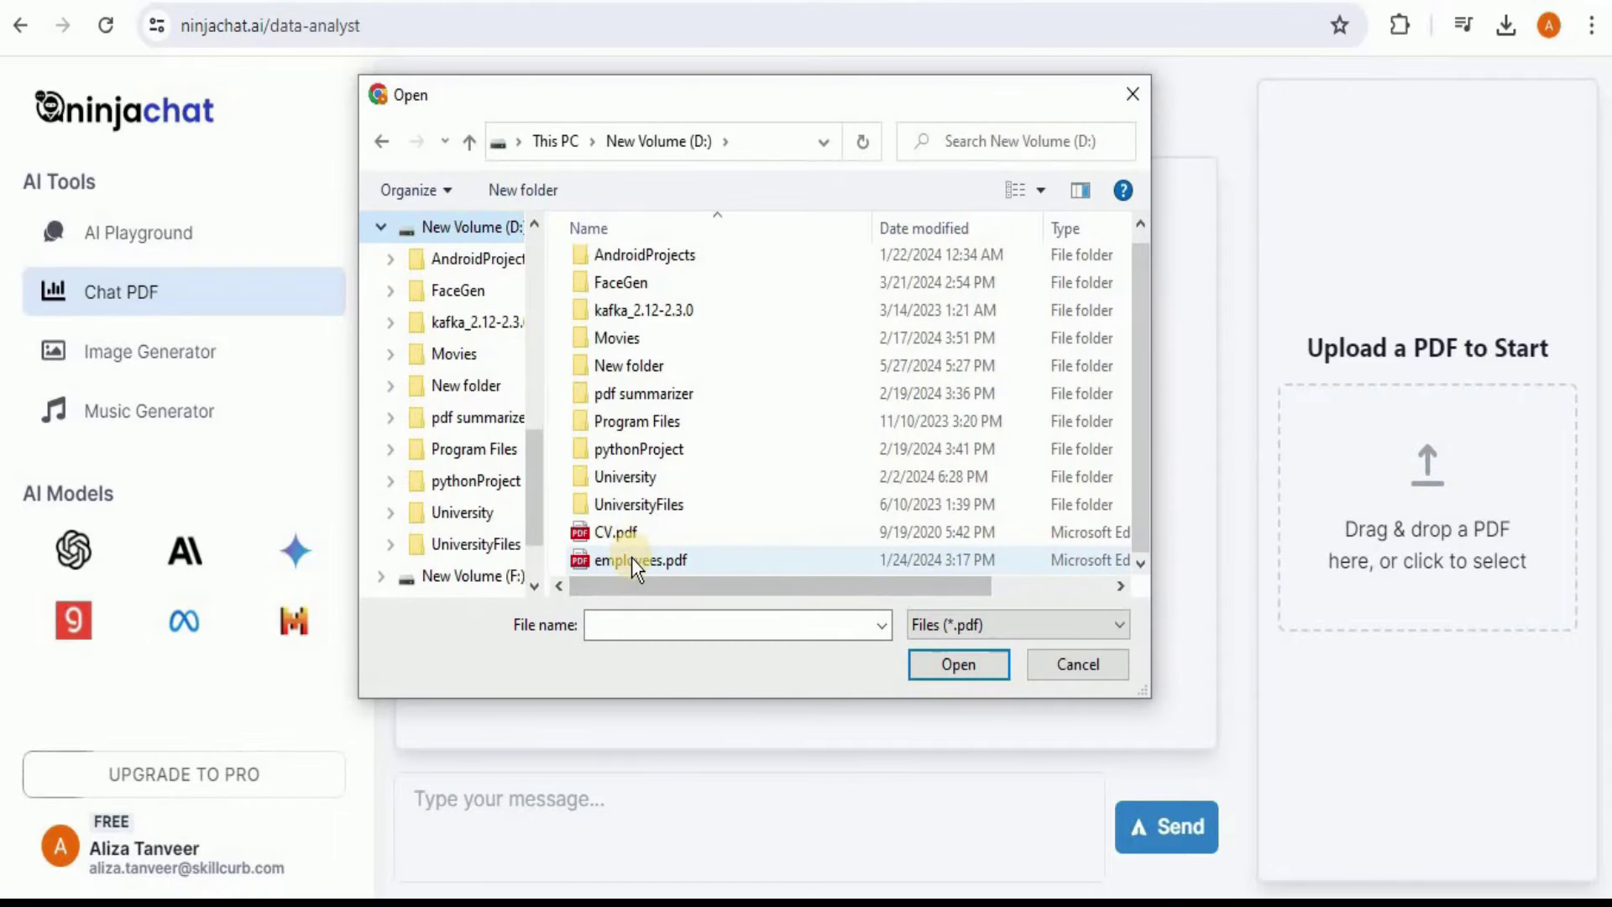
left_click(632, 558)
left_click(944, 676)
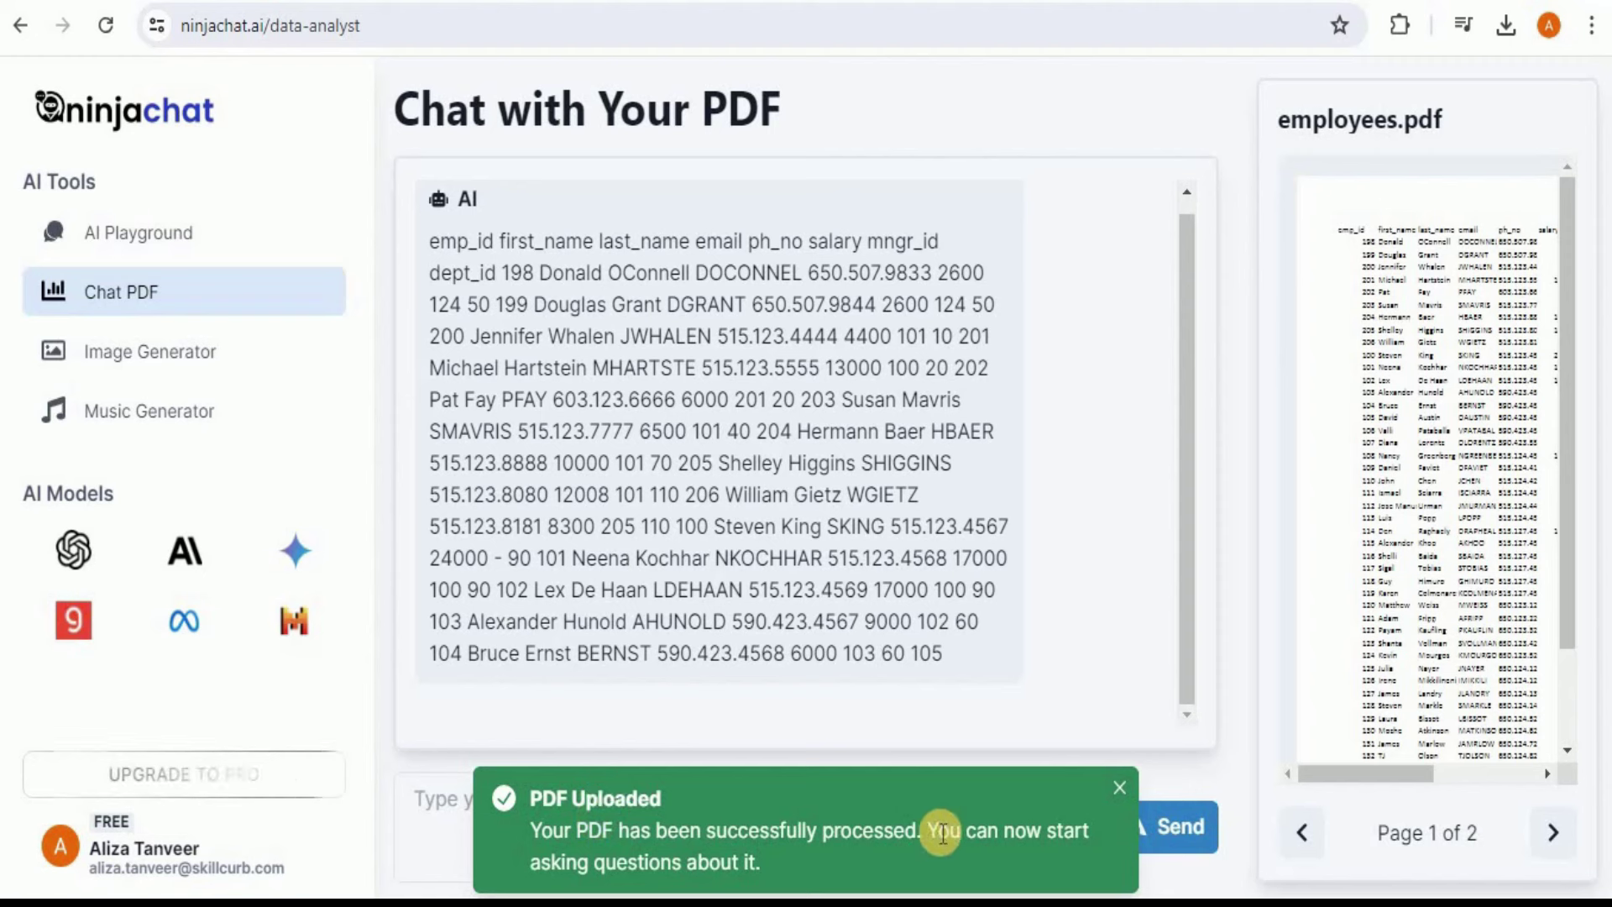
left_click(1117, 788)
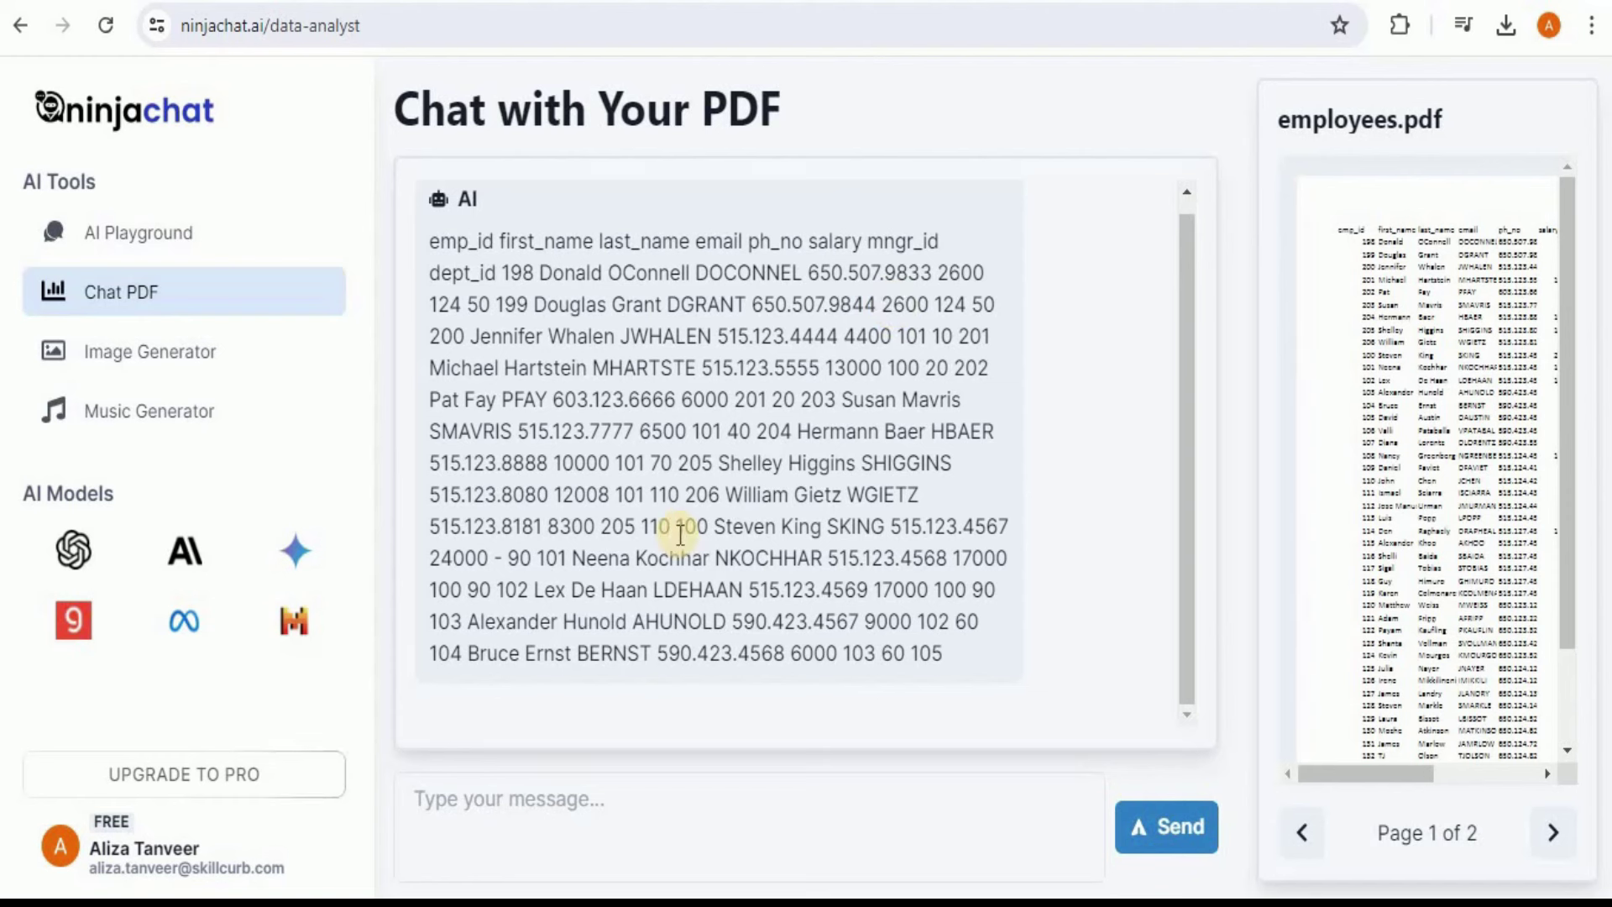
Ask the PDF who has the highest salary, then return to the AI Playground arena
left_click(543, 796)
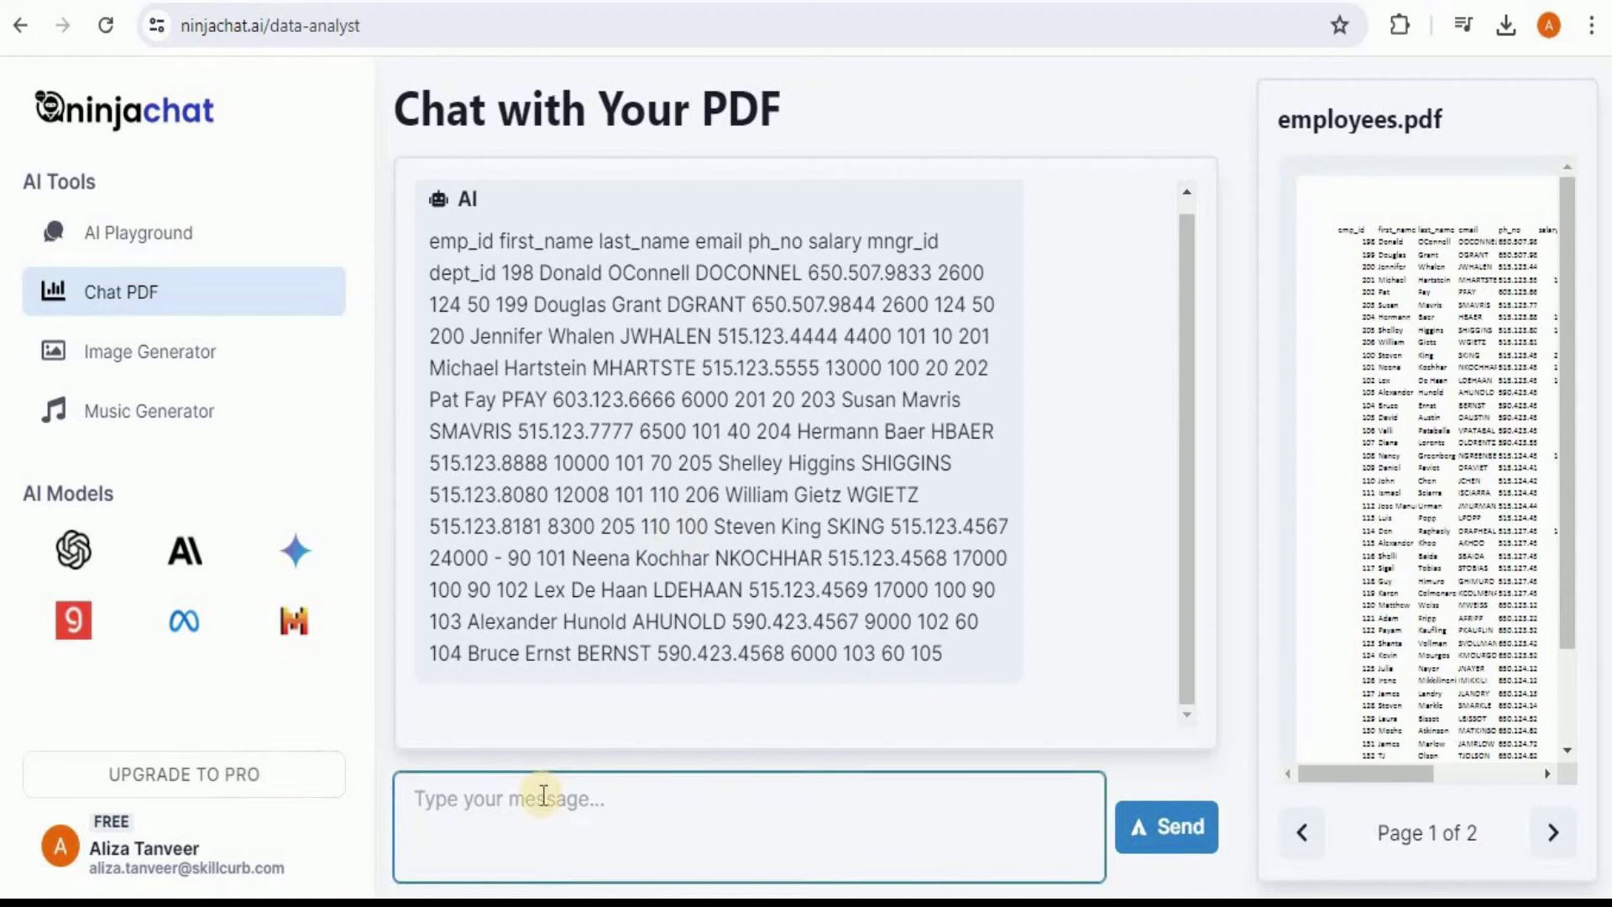
type("Which employee has the highest salary?")
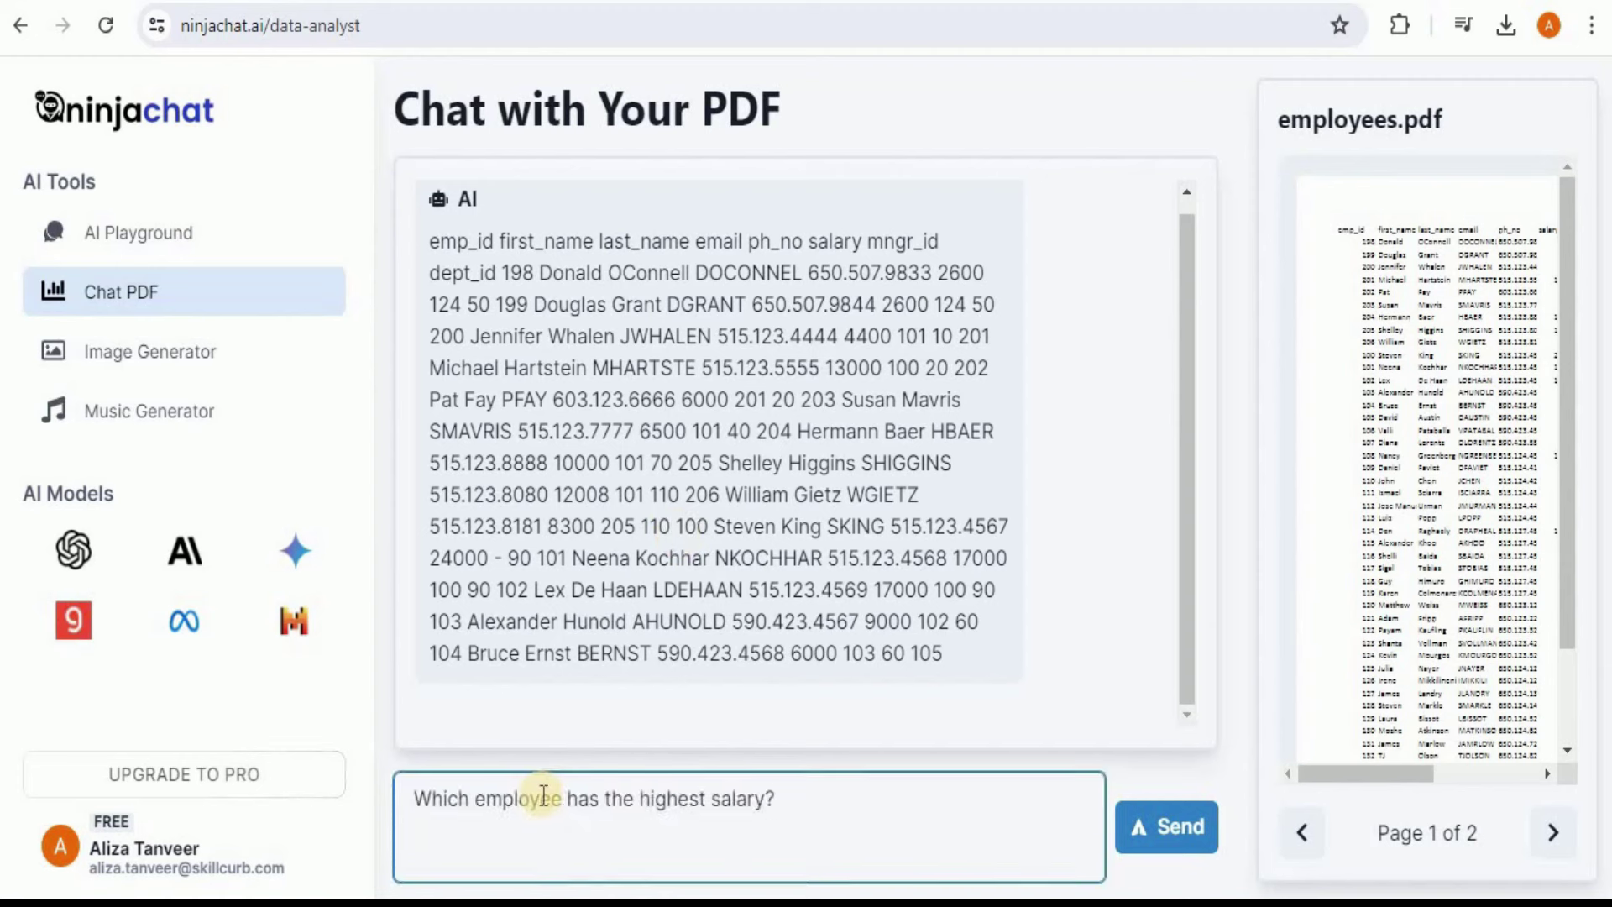
left_click(1139, 831)
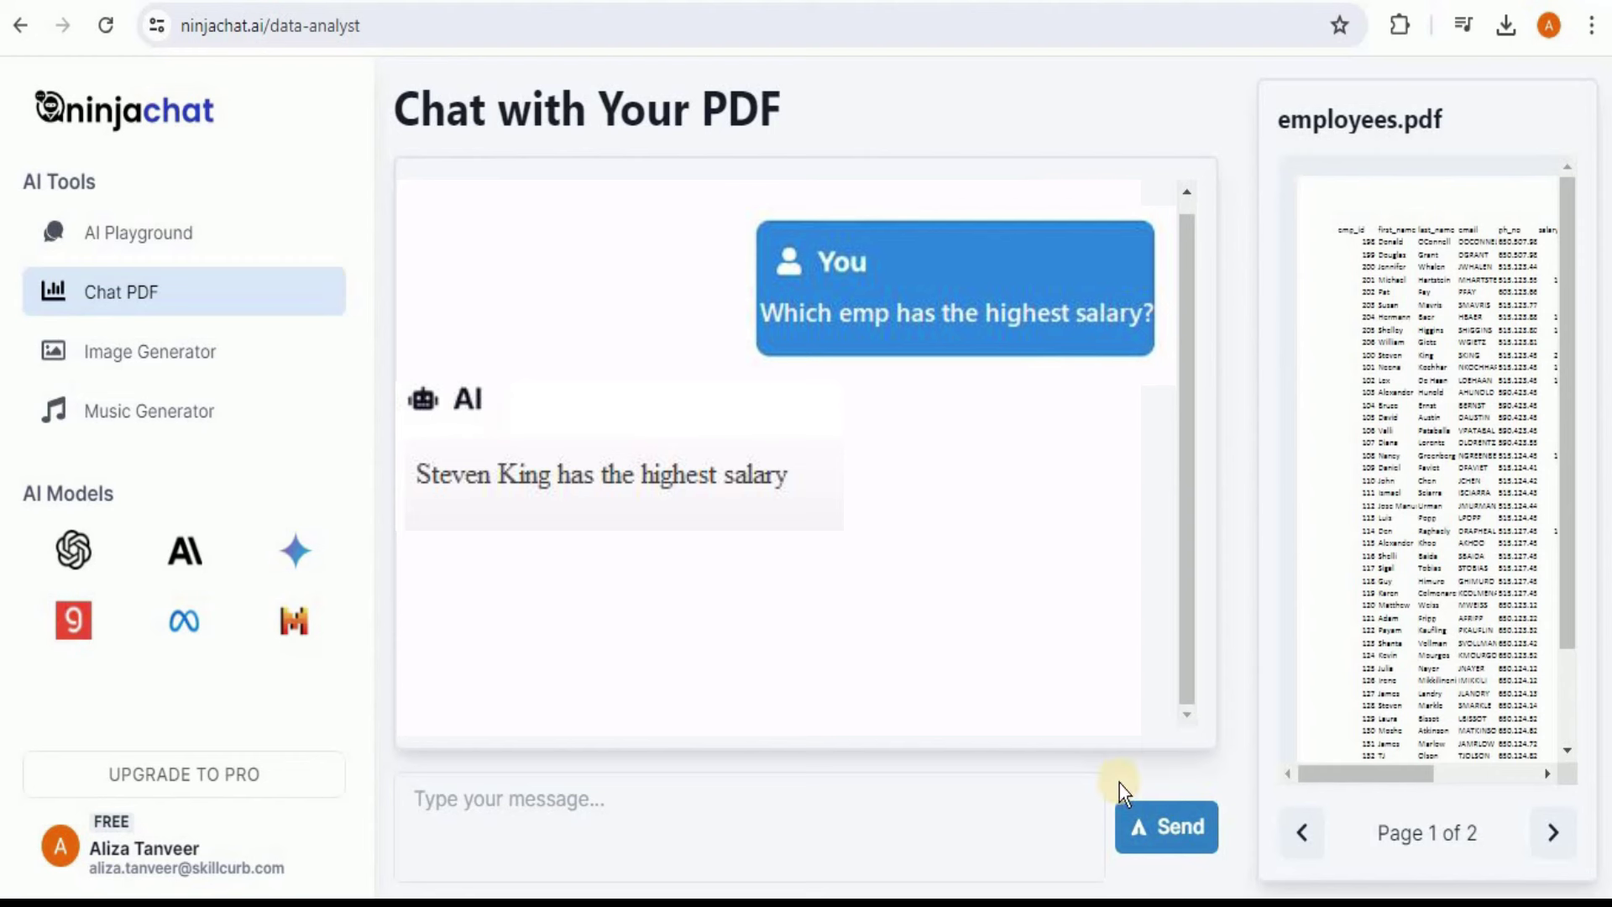
left_click(99, 248)
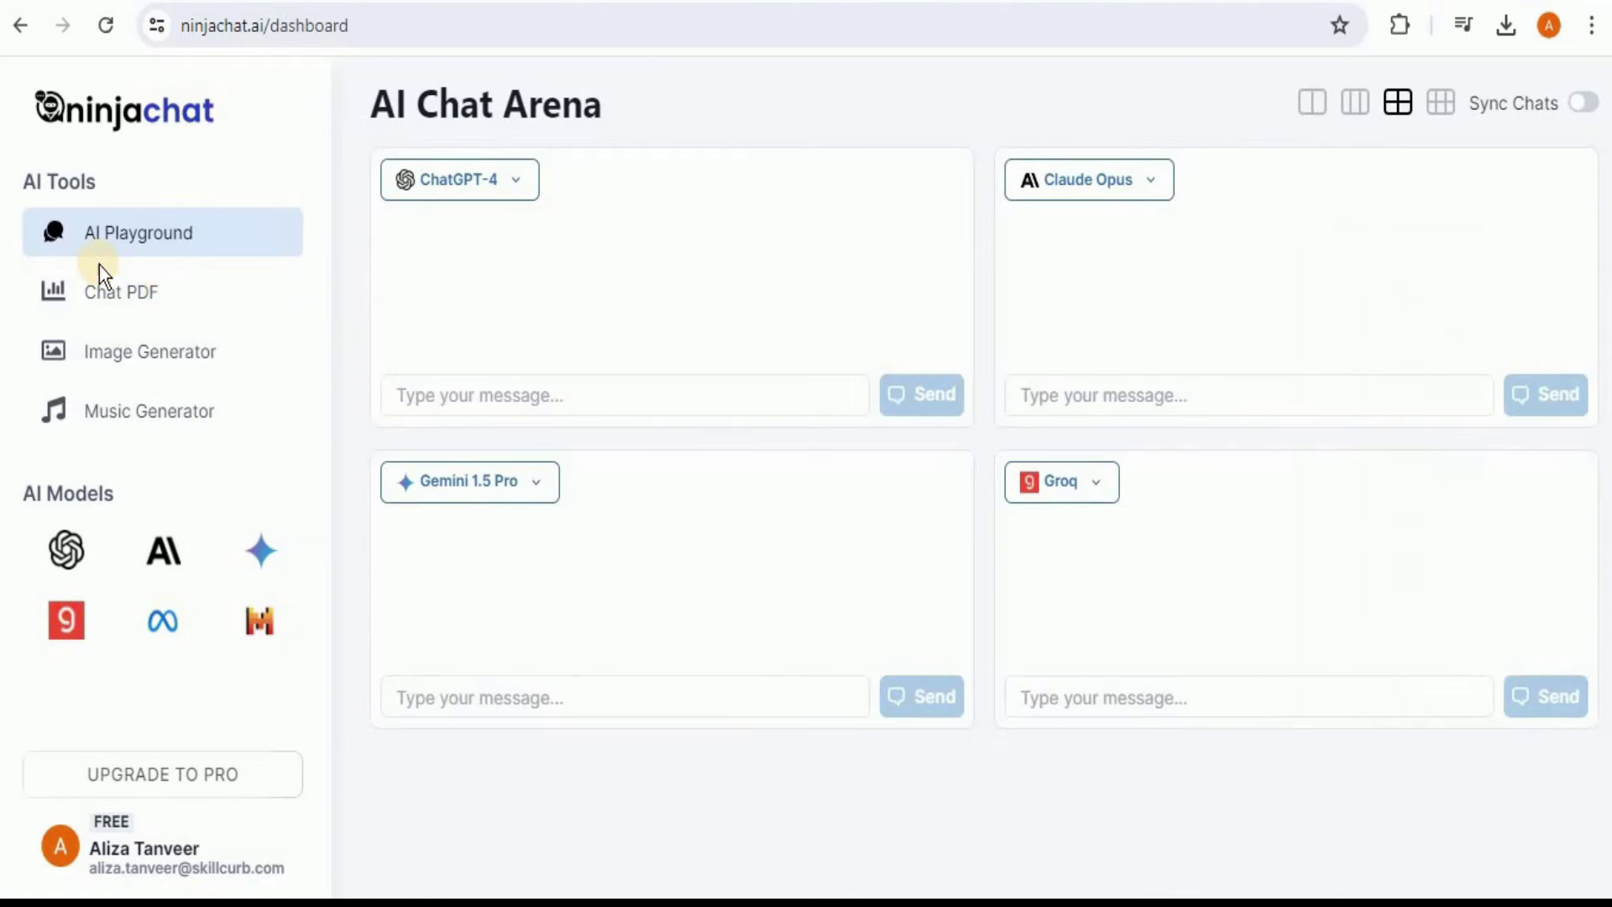
Open the Image Generator and review Advanced Controls, keeping PNG as output format
left_click(120, 353)
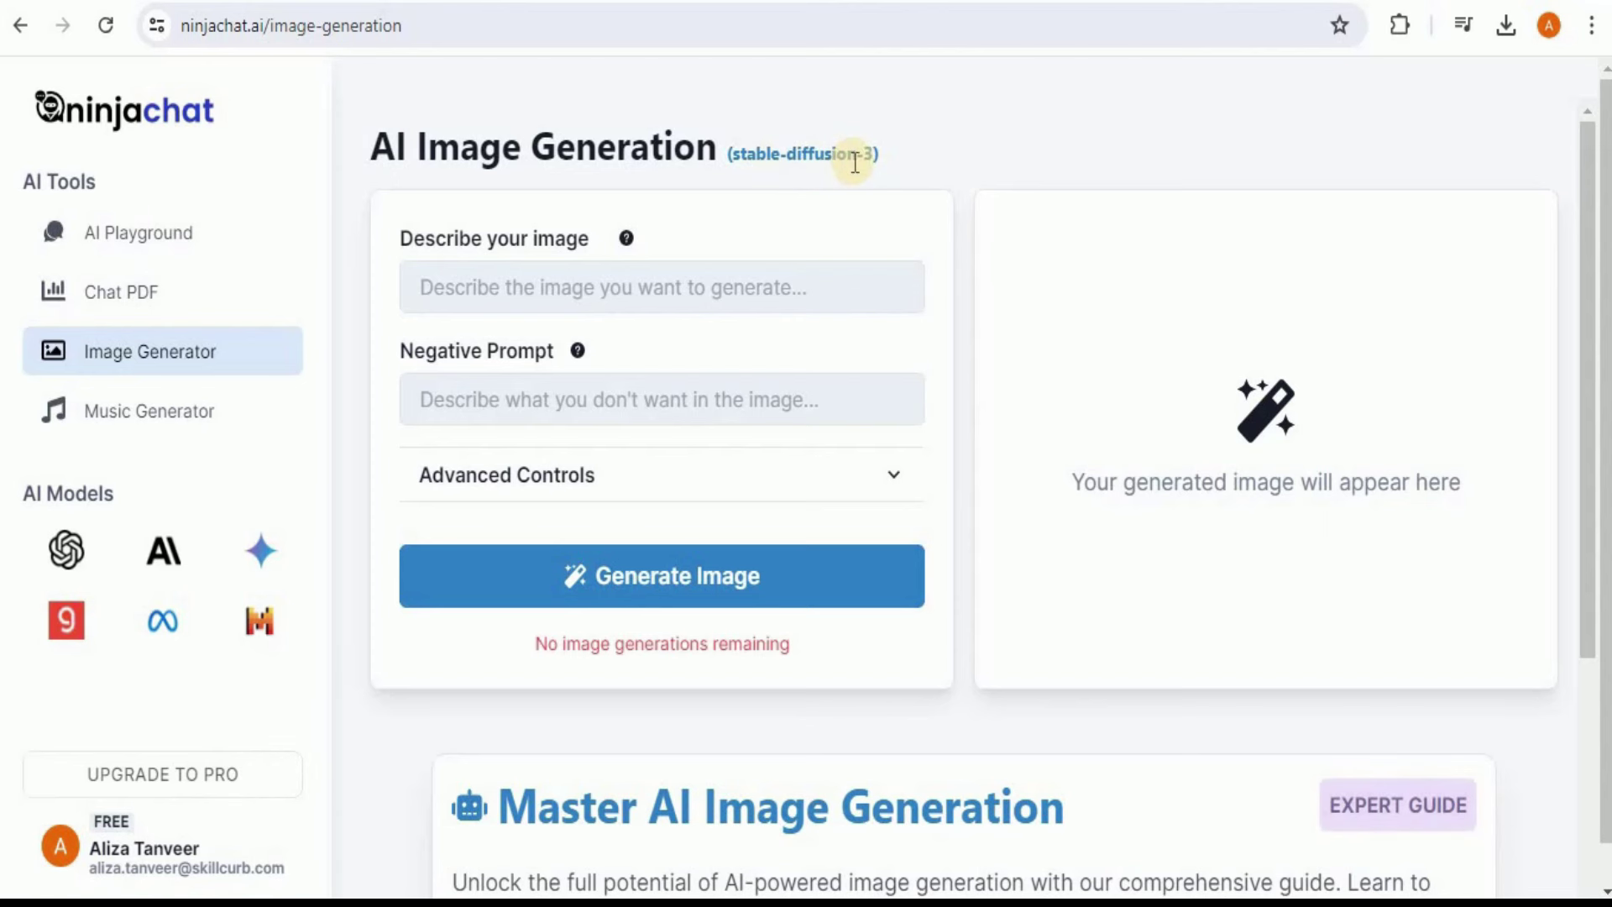
left_click(766, 471)
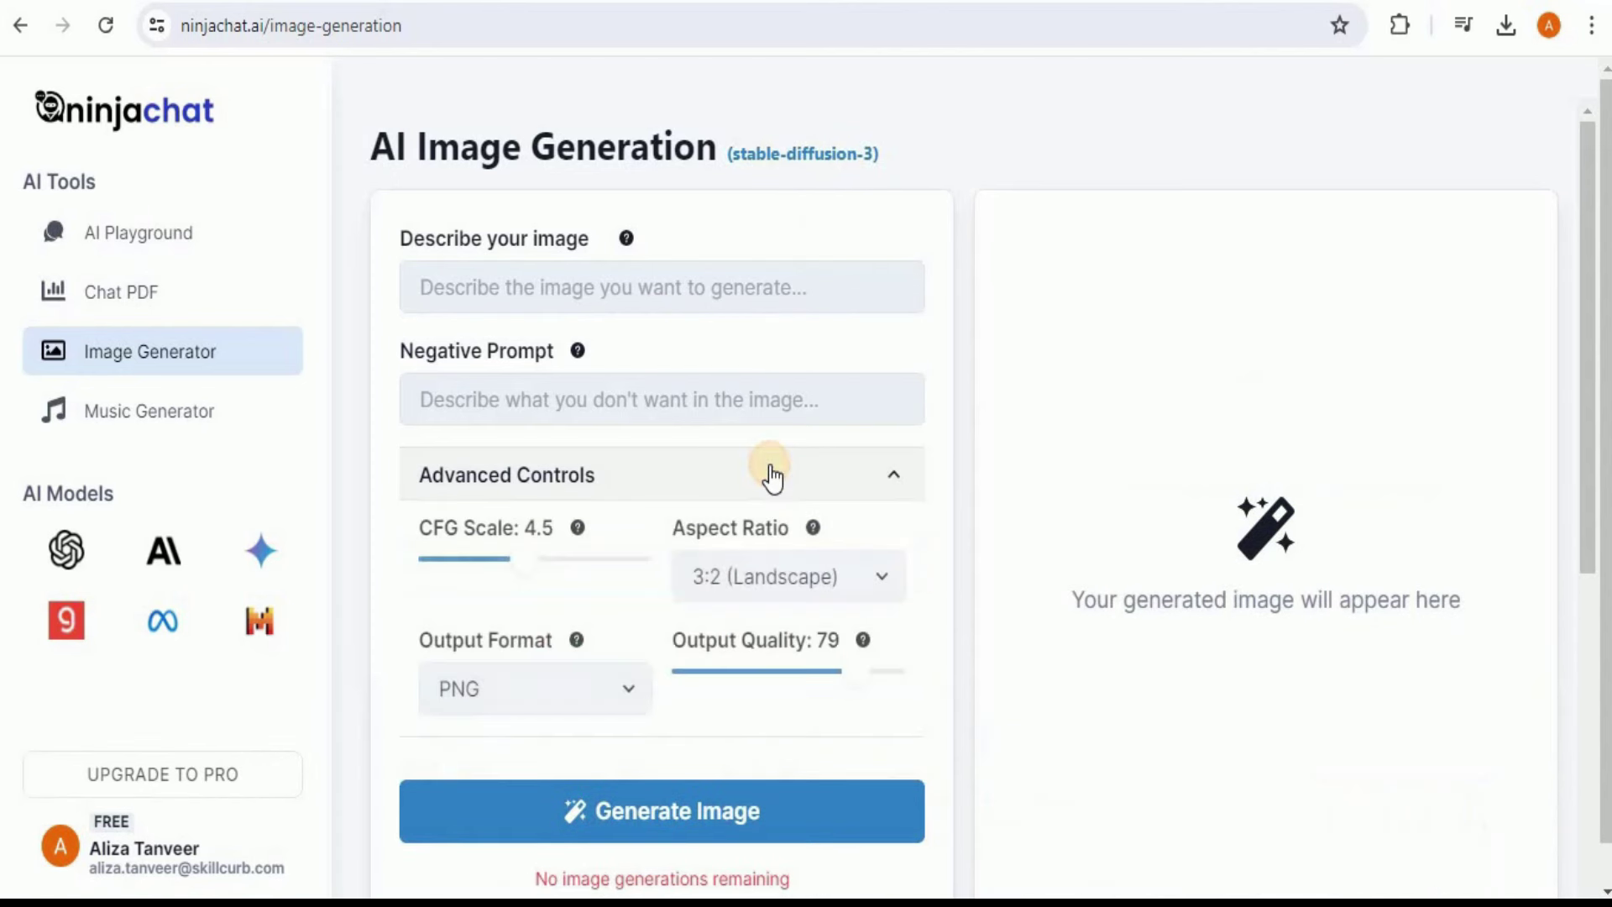
left_click(522, 681)
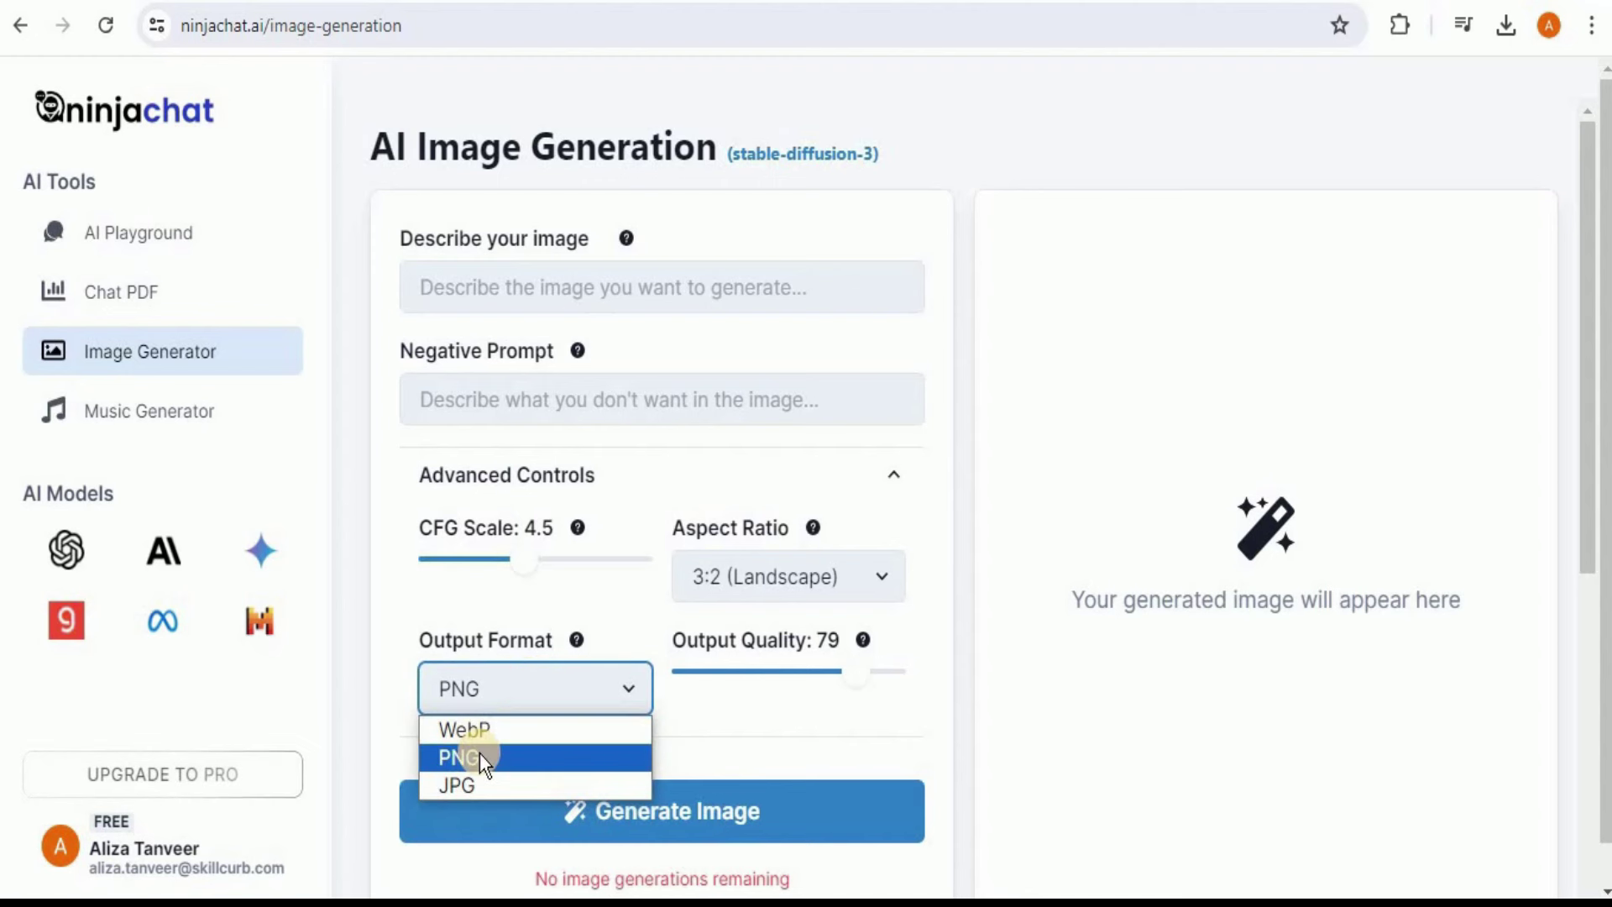
left_click(505, 685)
left_click(902, 496)
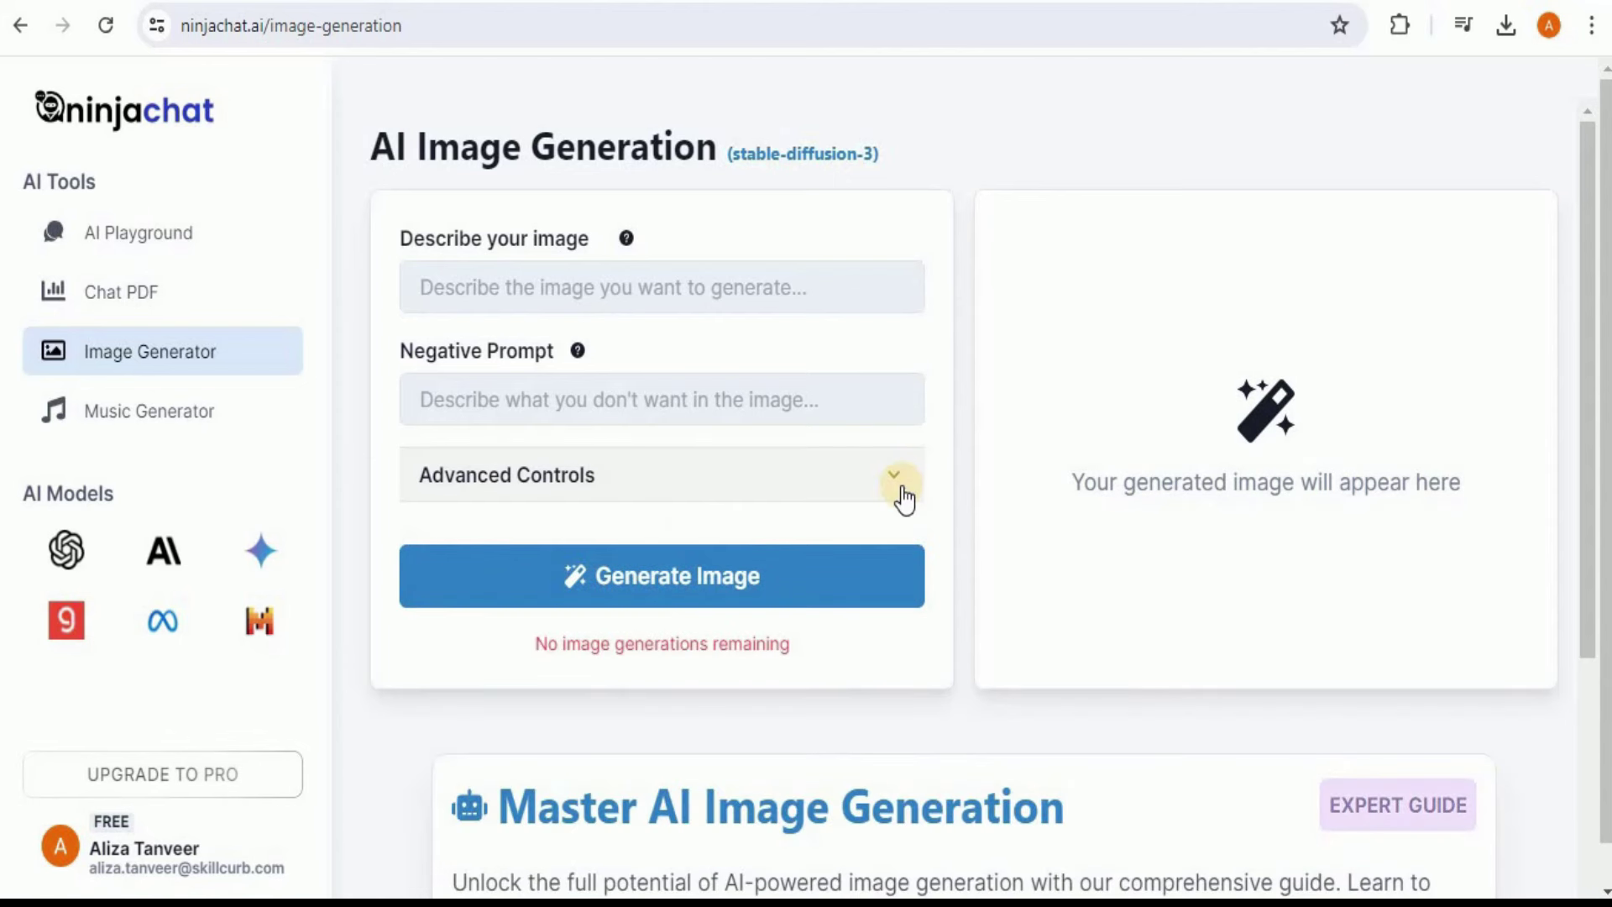
Paste the boy-playing-football description and generate the image
left_click(730, 278)
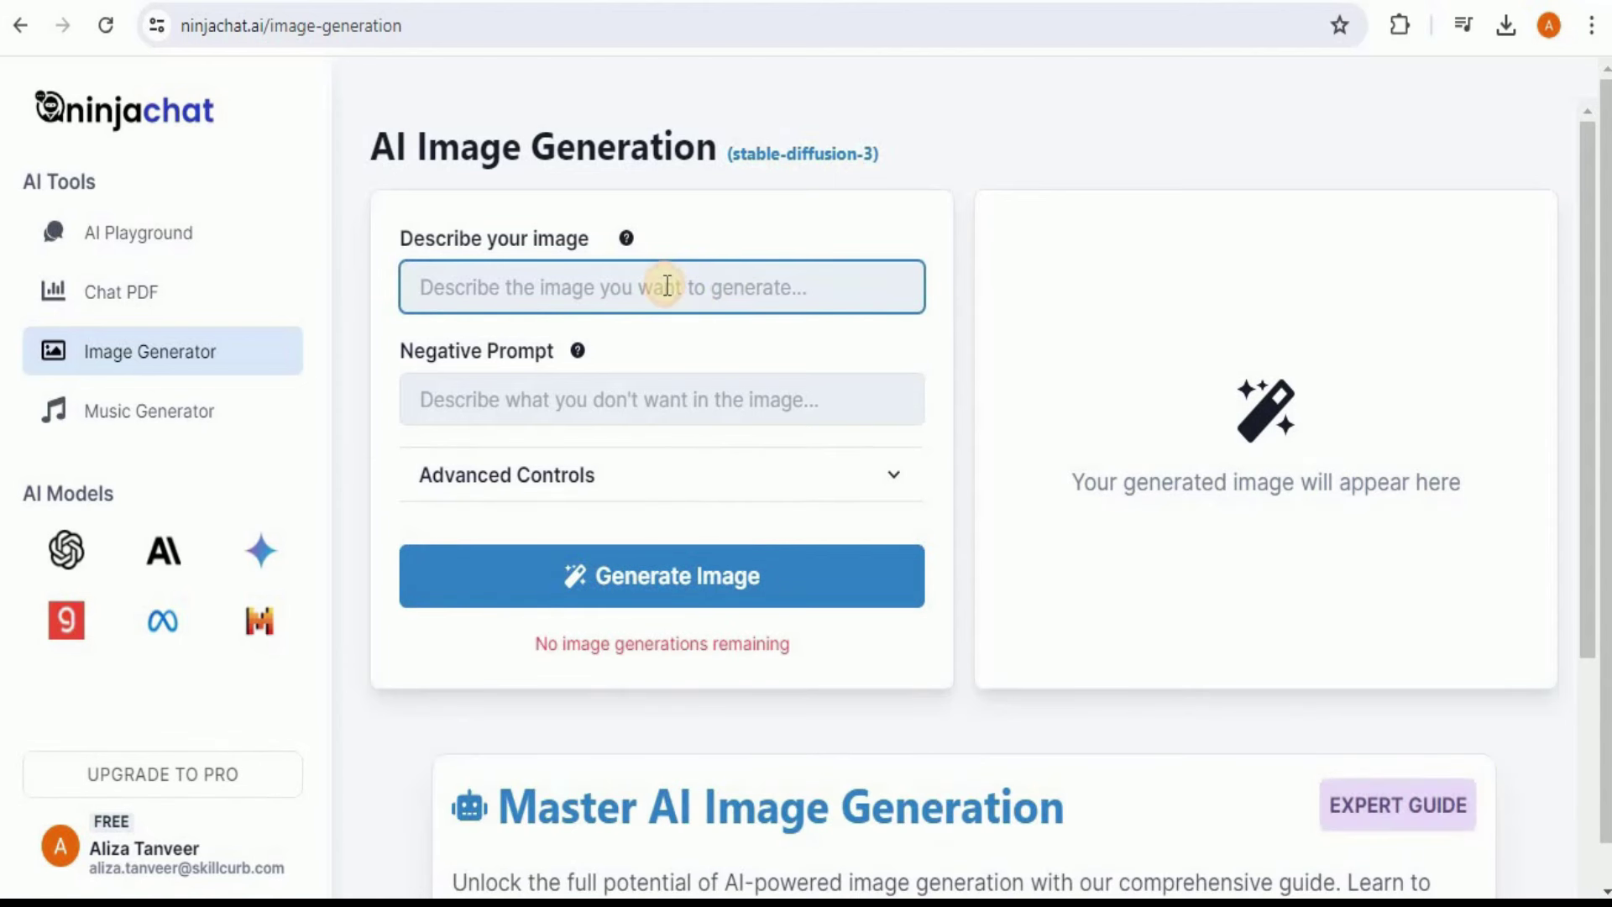
type("Generate image of a boy playing football")
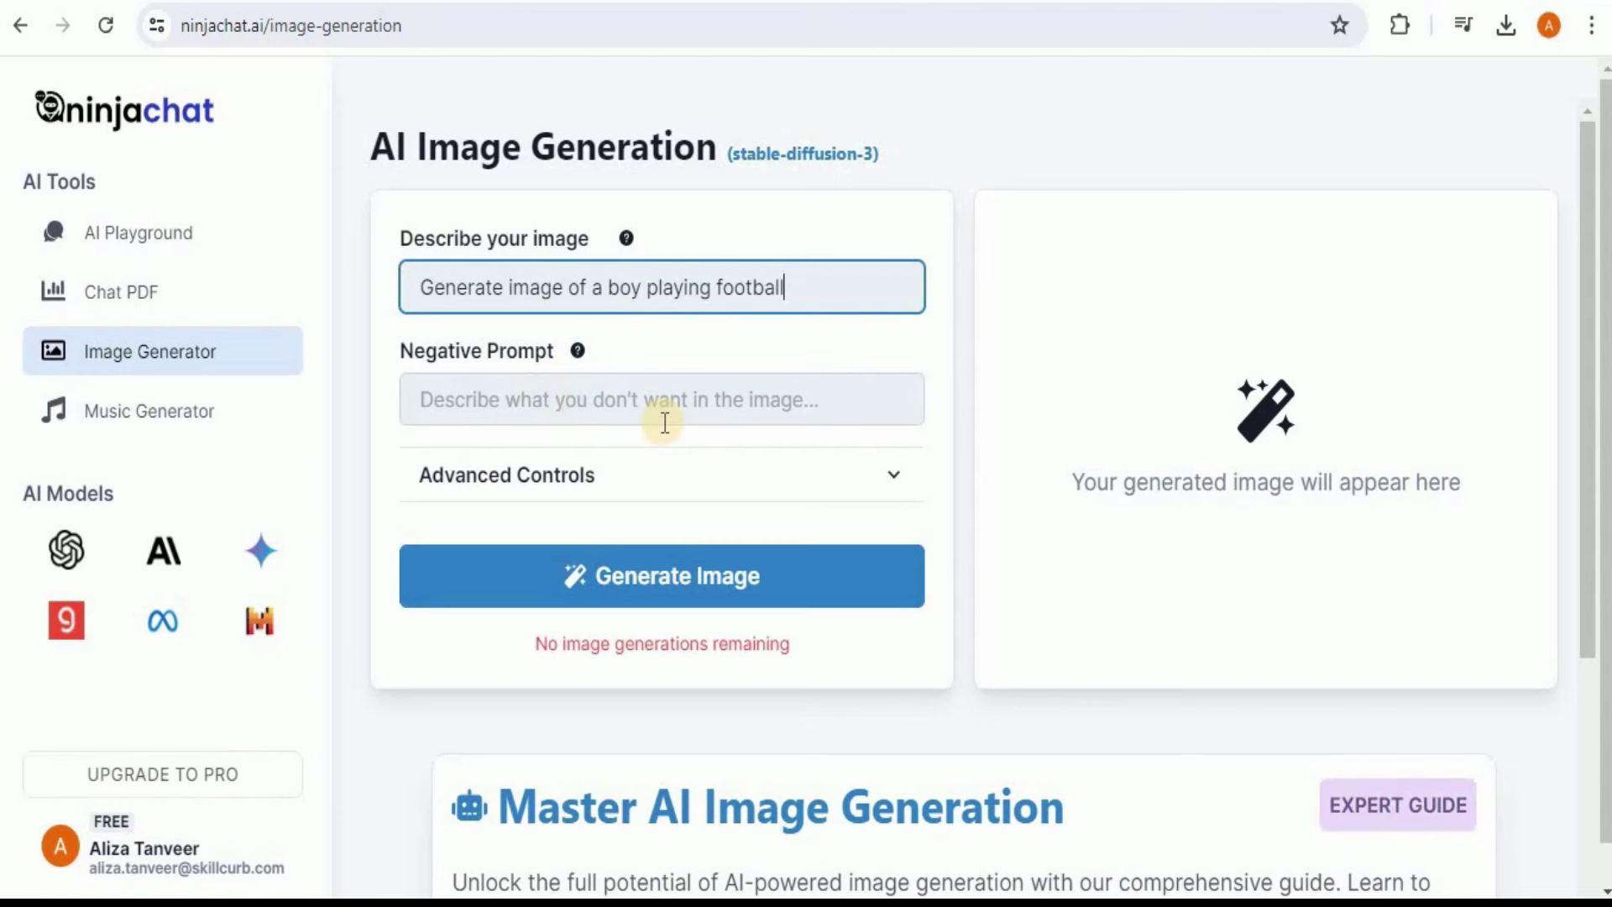
left_click(893, 484)
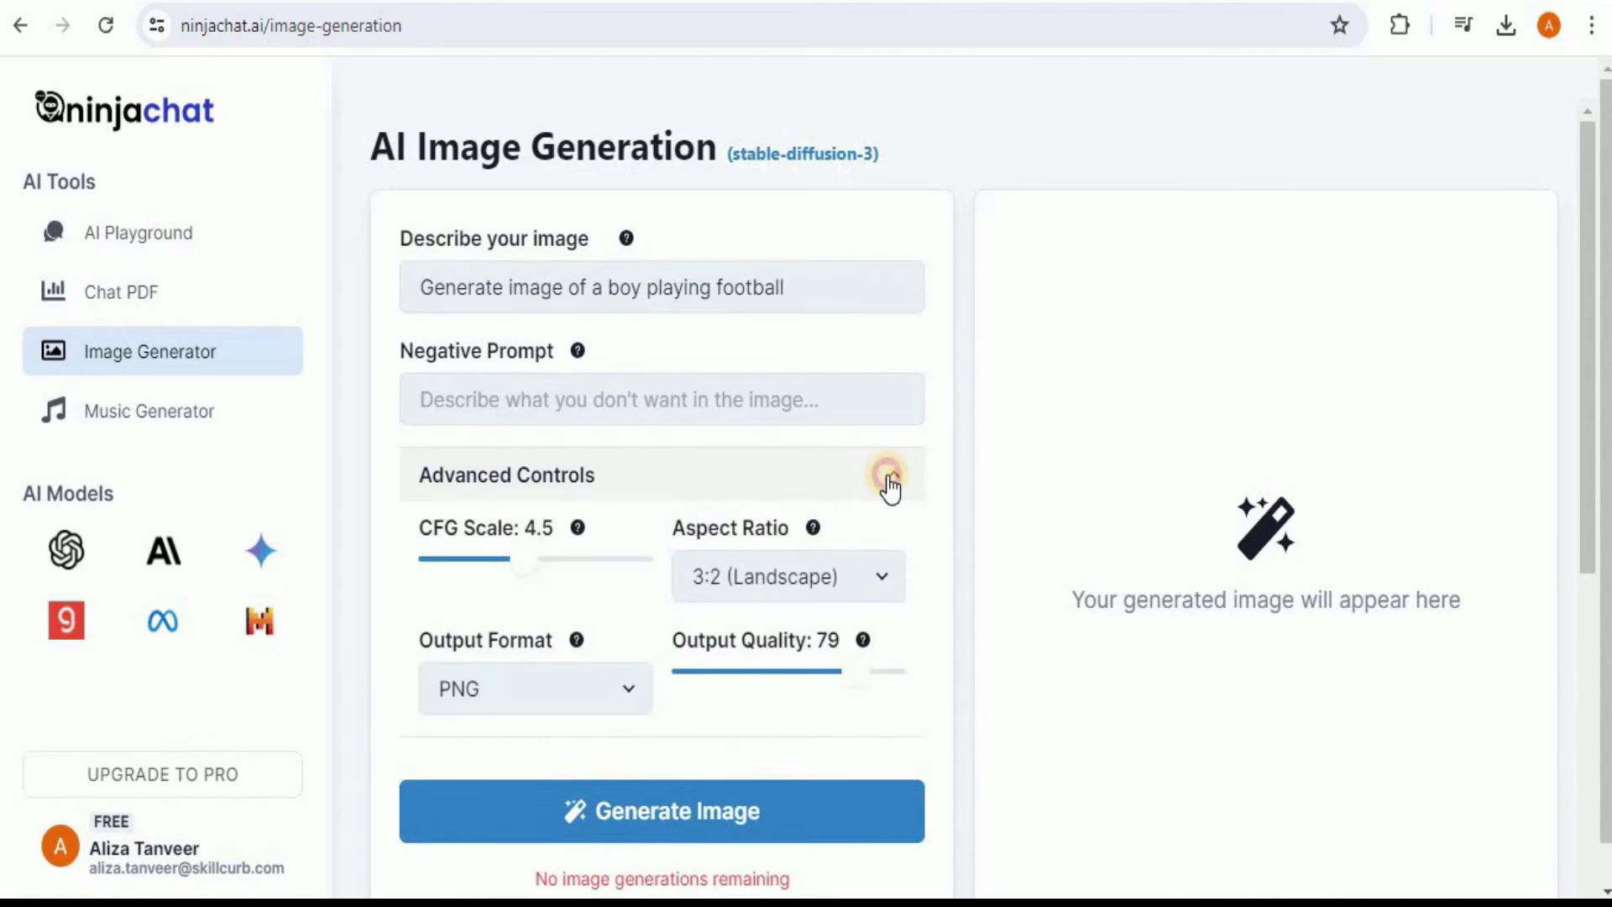
left_click(892, 485)
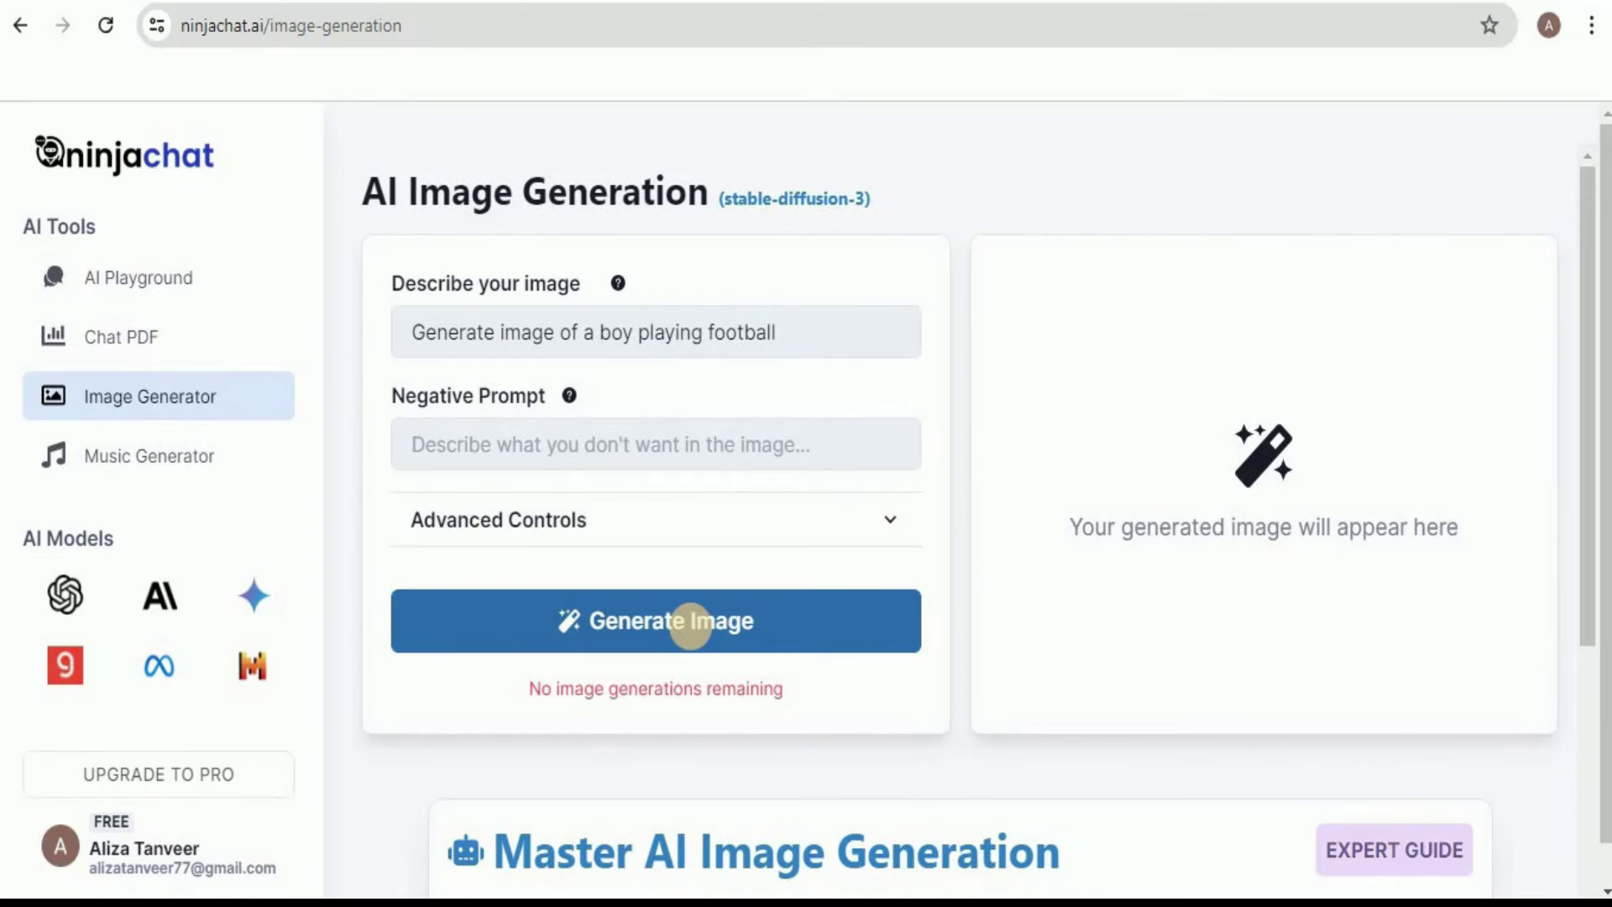
left_click(691, 622)
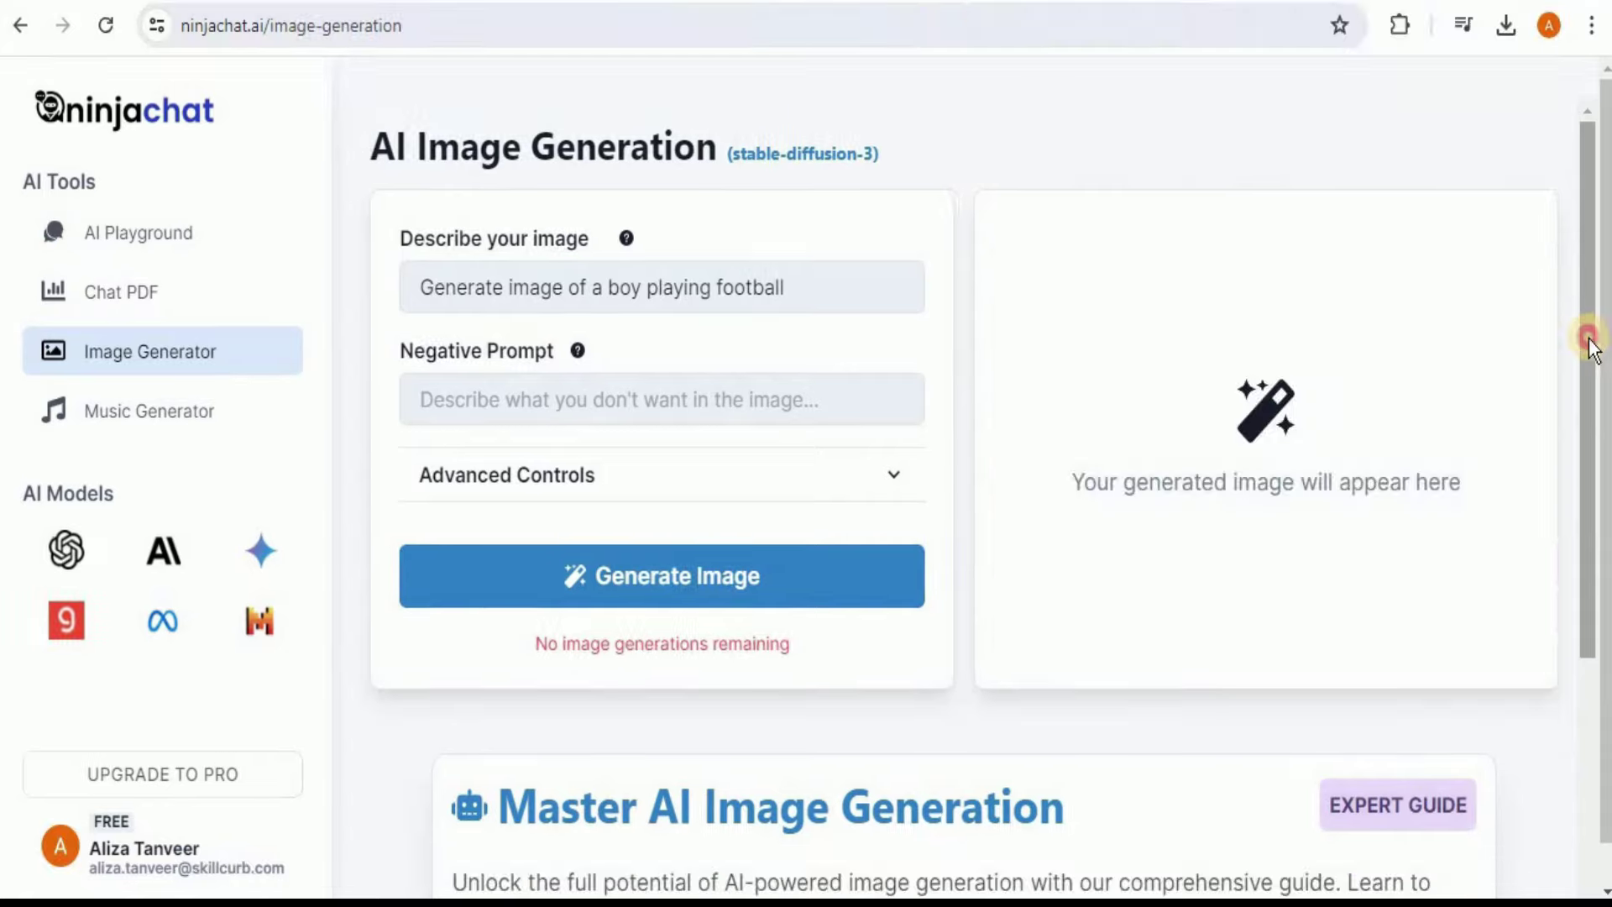
Scroll down to the Master AI Image Generation guide below the generator, then go back a page
left_click_drag(1587, 338, 1594, 651)
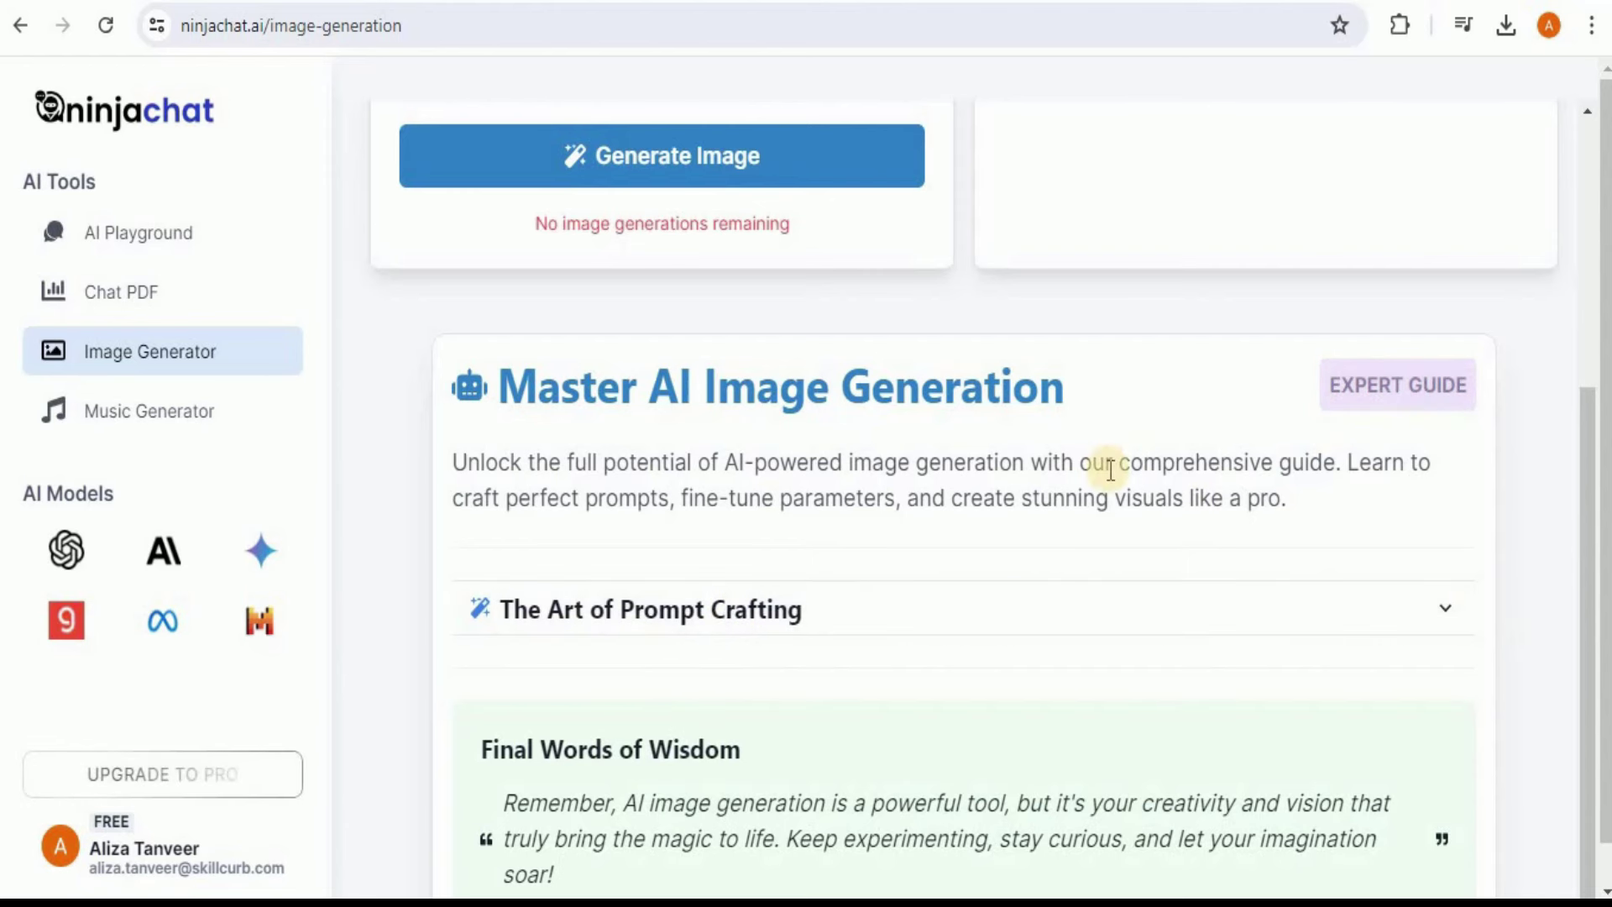
key("alt+Left")
View the Music Generator page, then return to the four-model AI Chat Arena via AI Playground
left_click(141, 412)
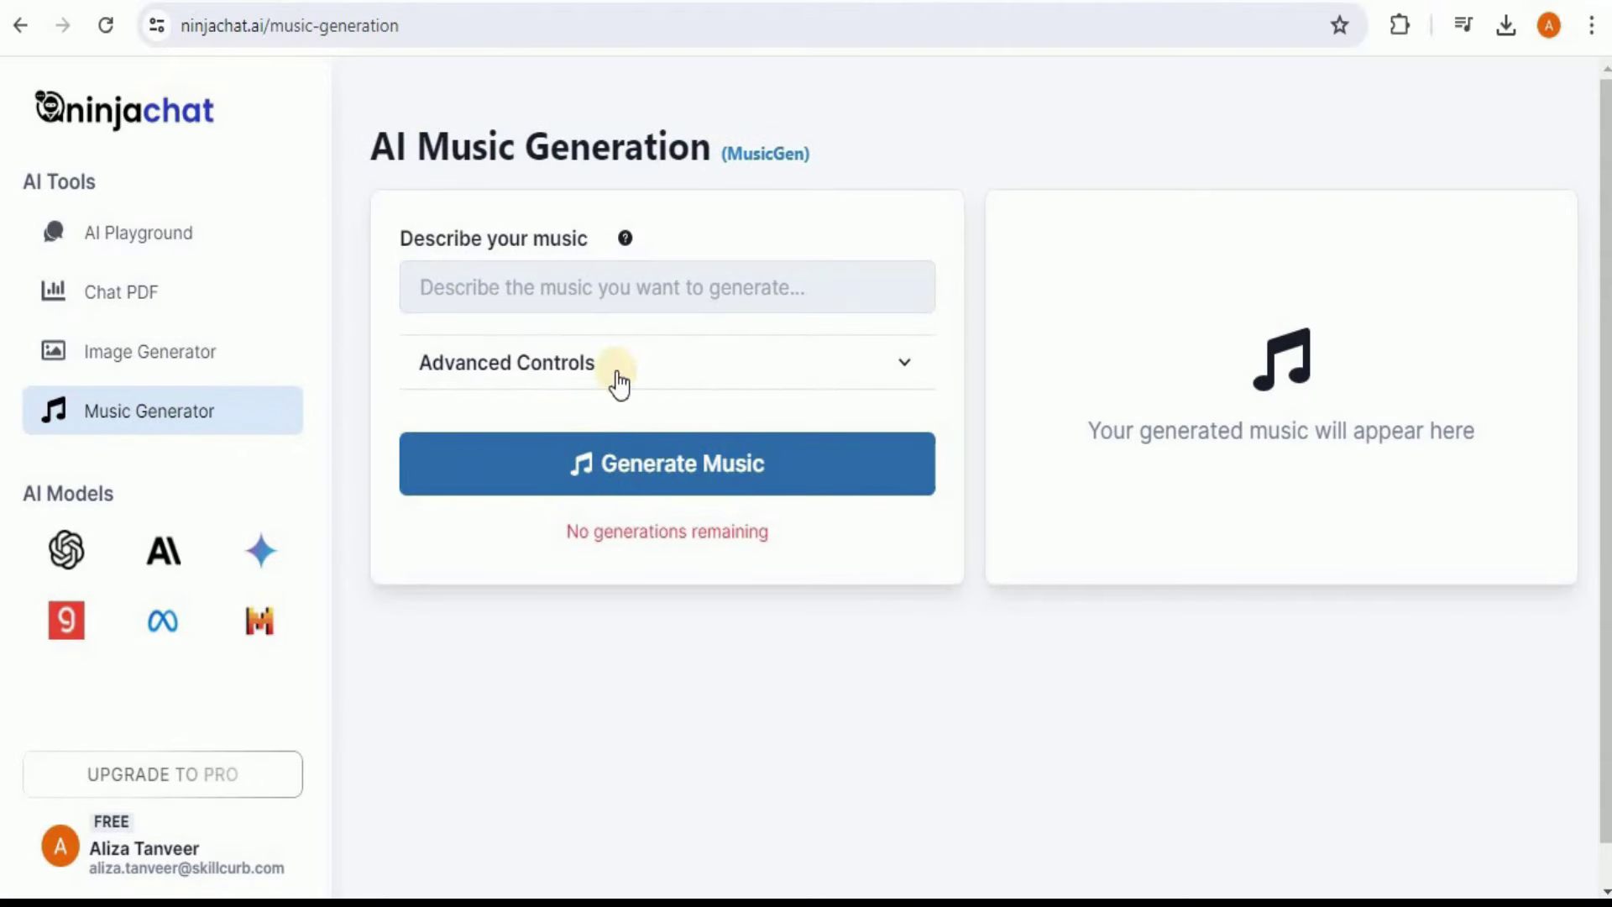
left_click(159, 254)
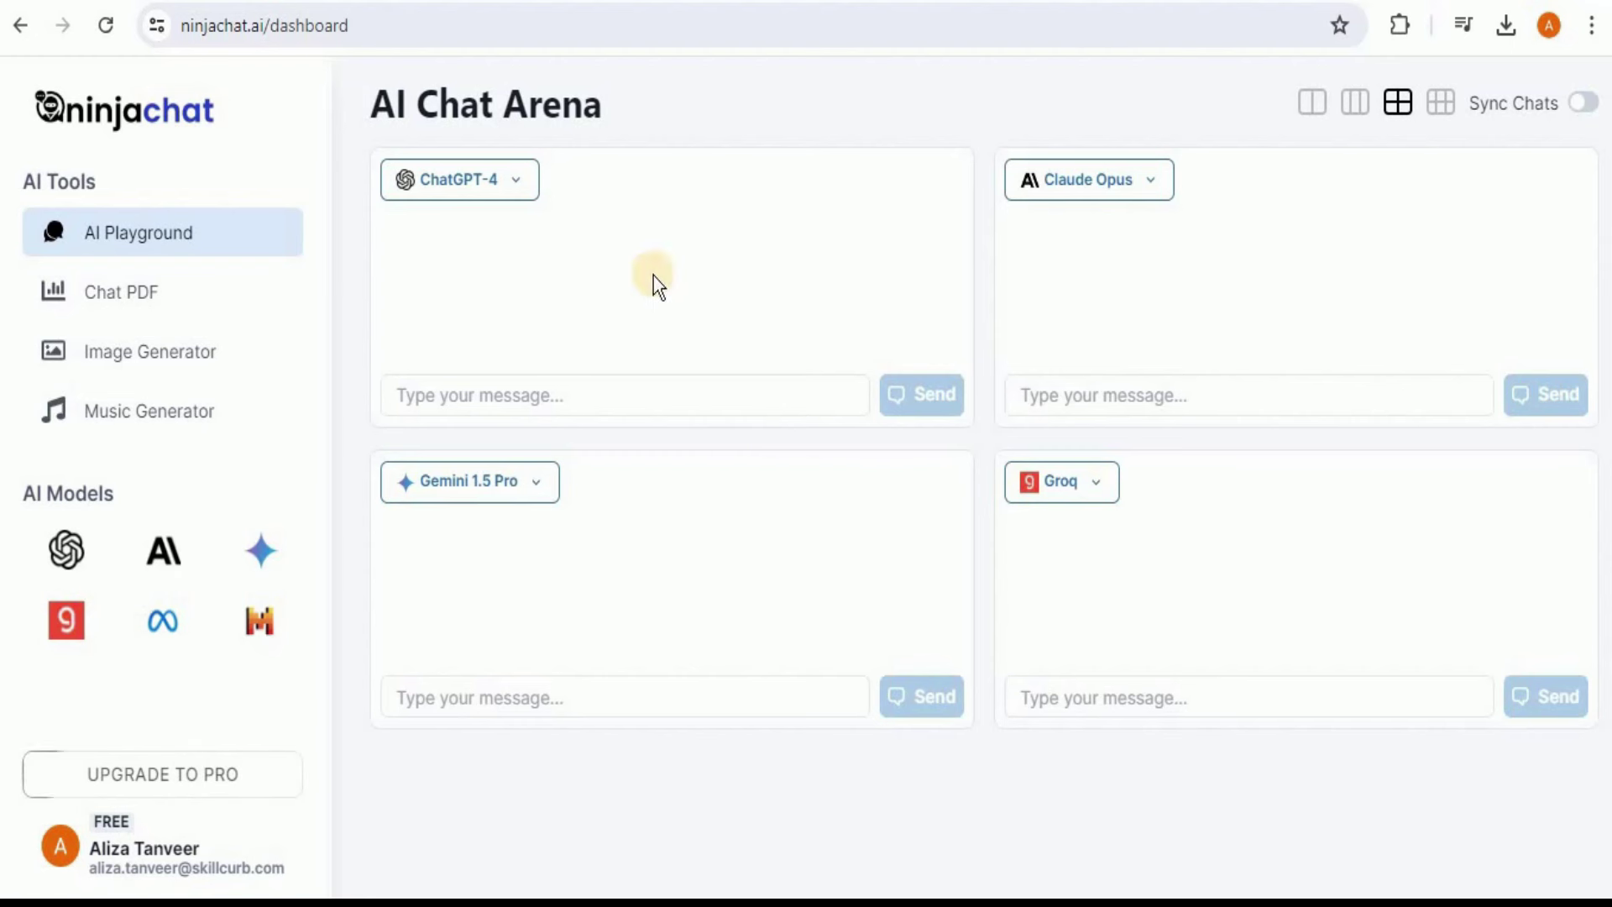
left_click(728, 698)
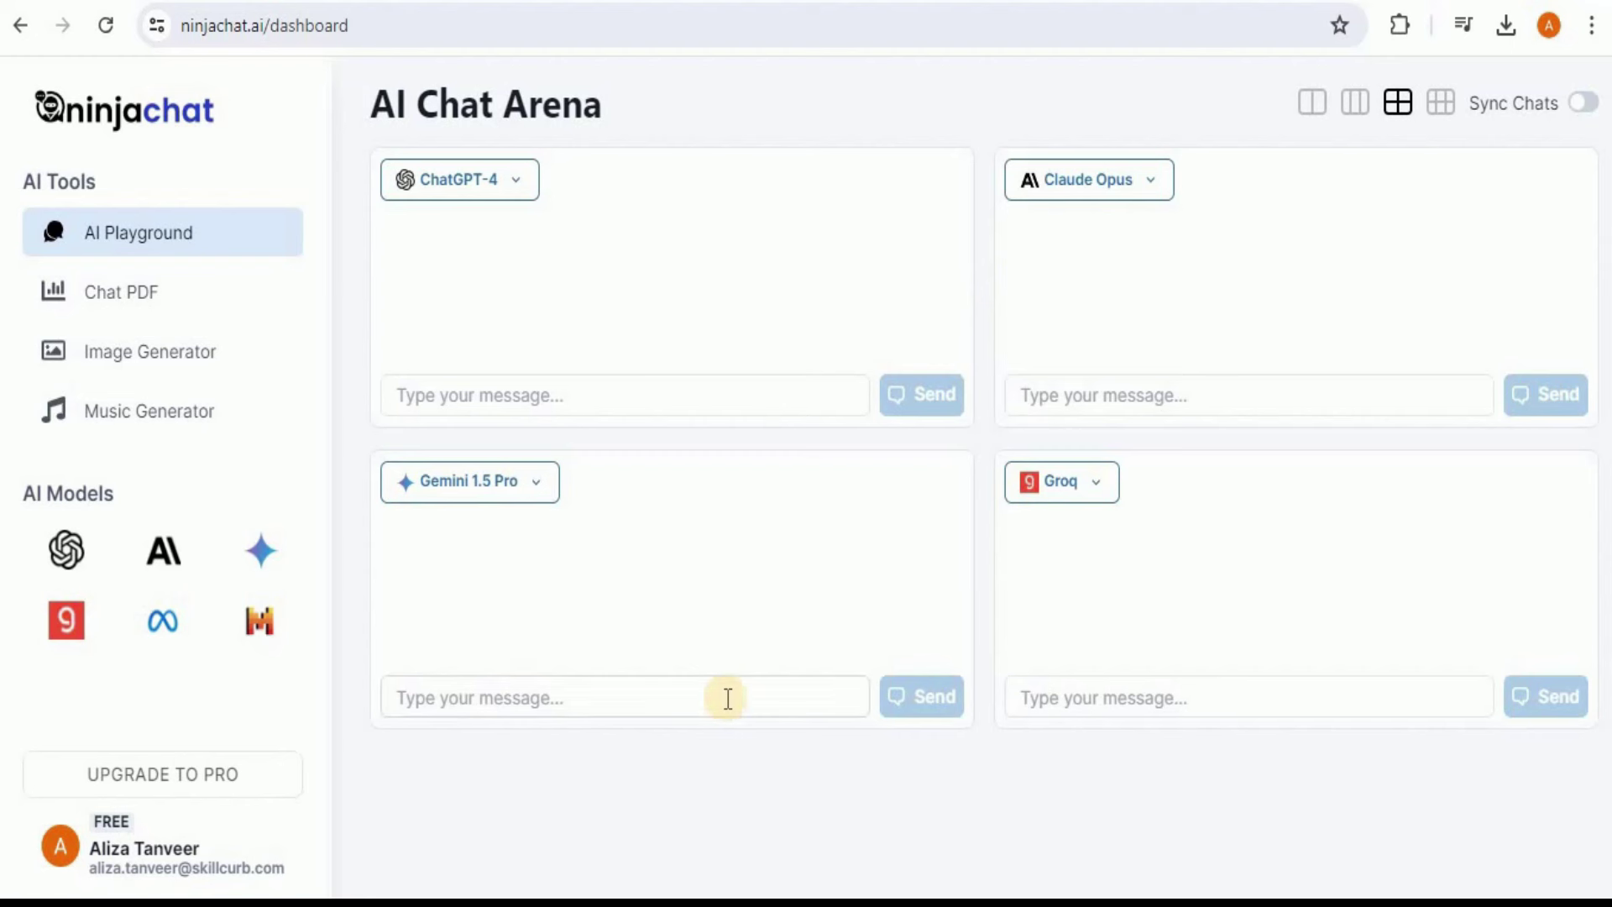